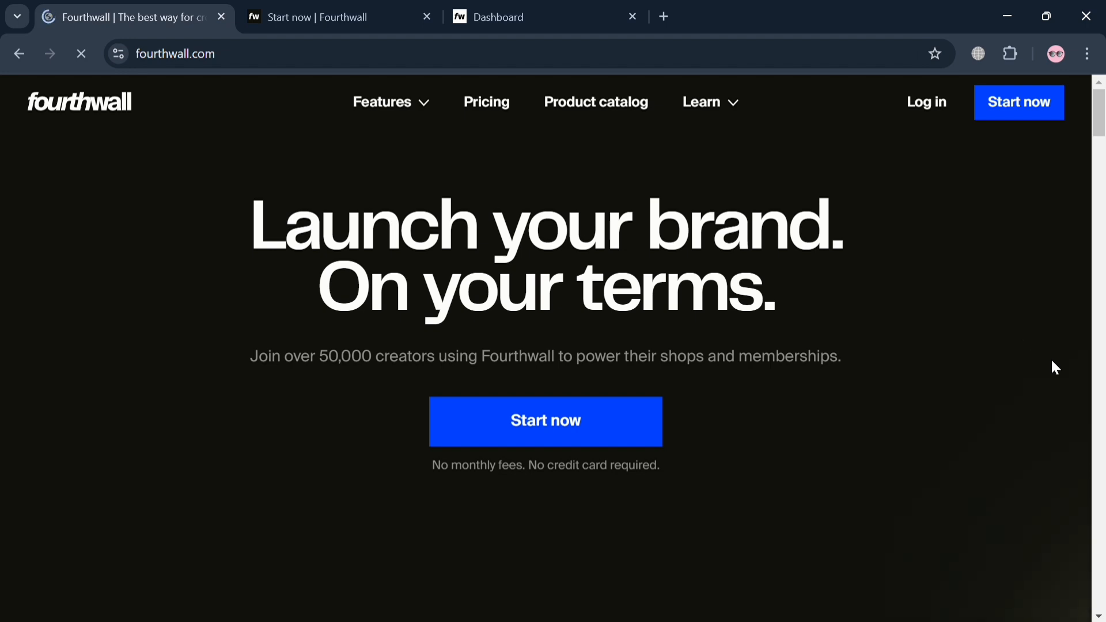
# Step: Look through the Fourthwall homepage down to its footer links and back up to the top
pyautogui.scroll(-10, 1069, 382)
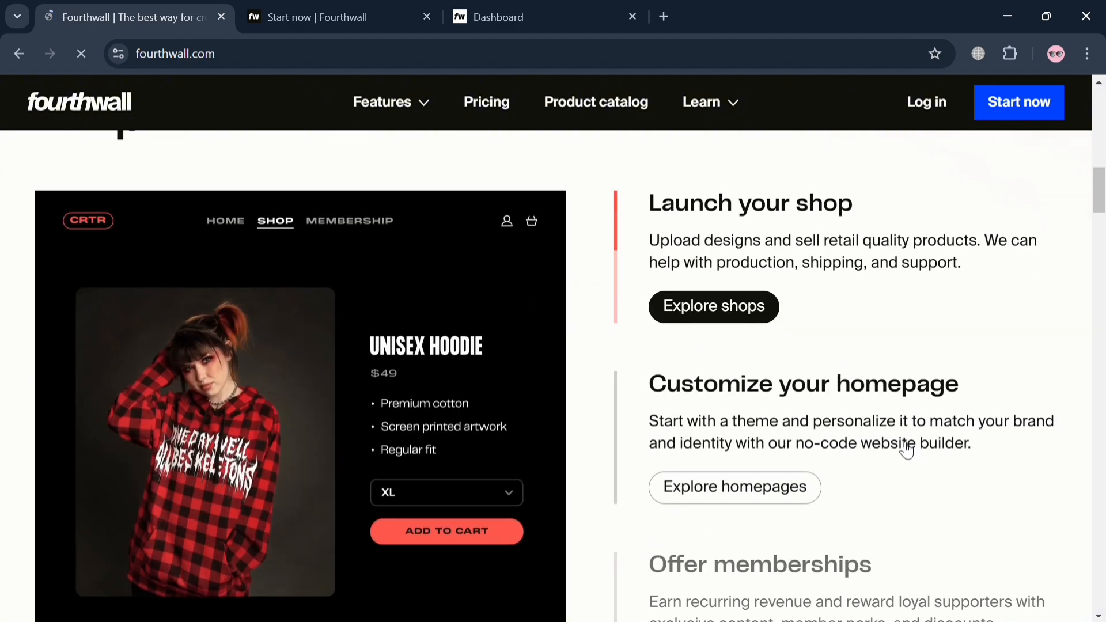
pyautogui.scroll(-10, 909, 450)
pyautogui.scroll(-15, 913, 449)
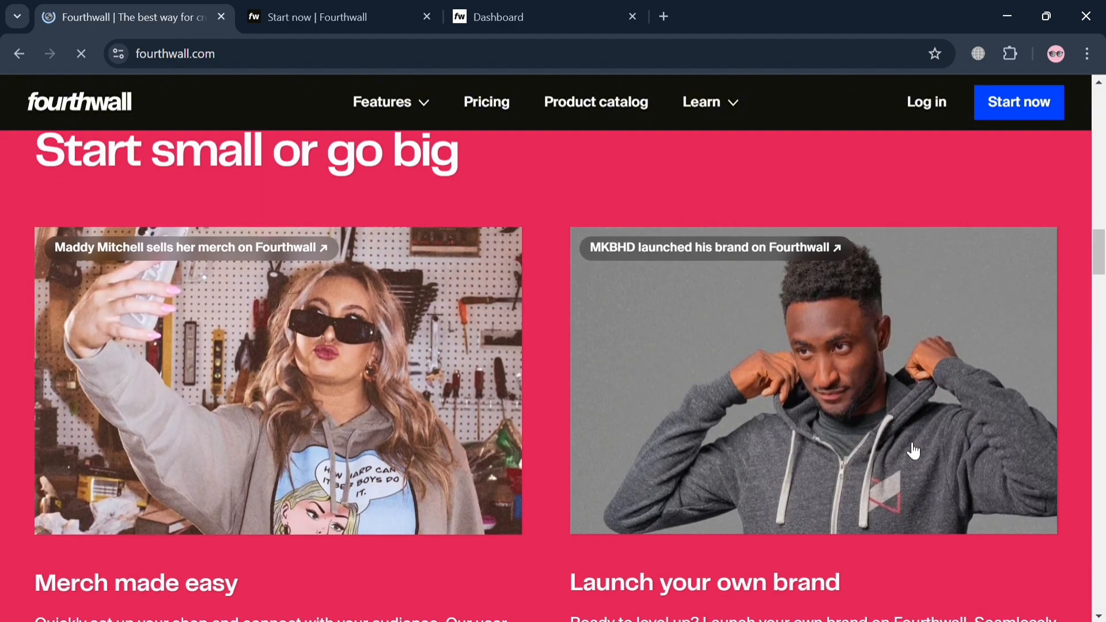
pyautogui.scroll(-20, 909, 449)
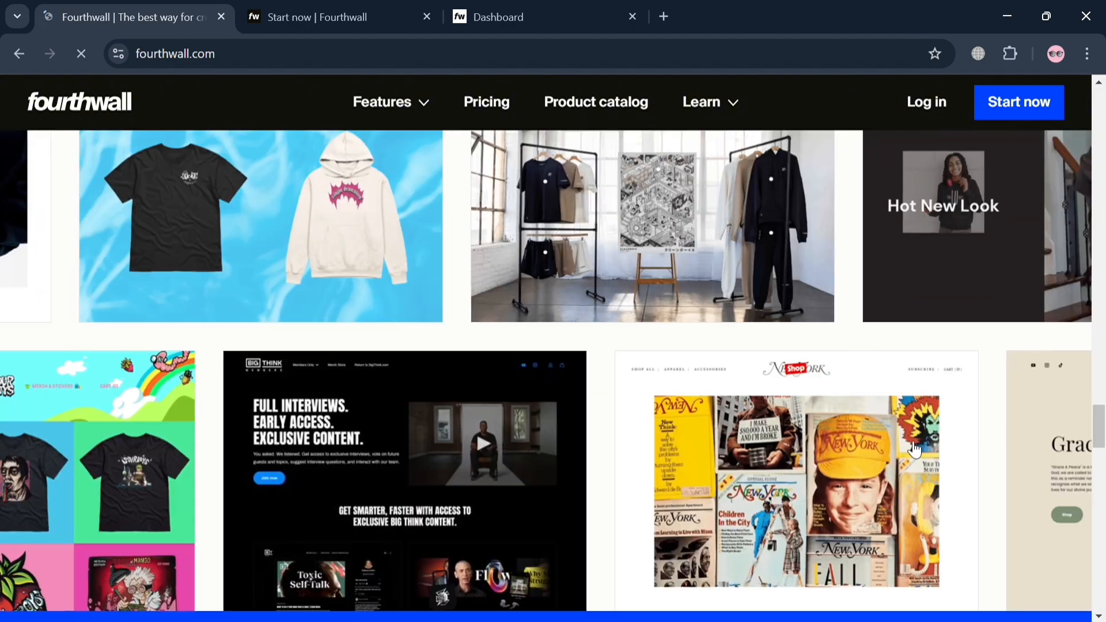
pyautogui.scroll(-10, 907, 452)
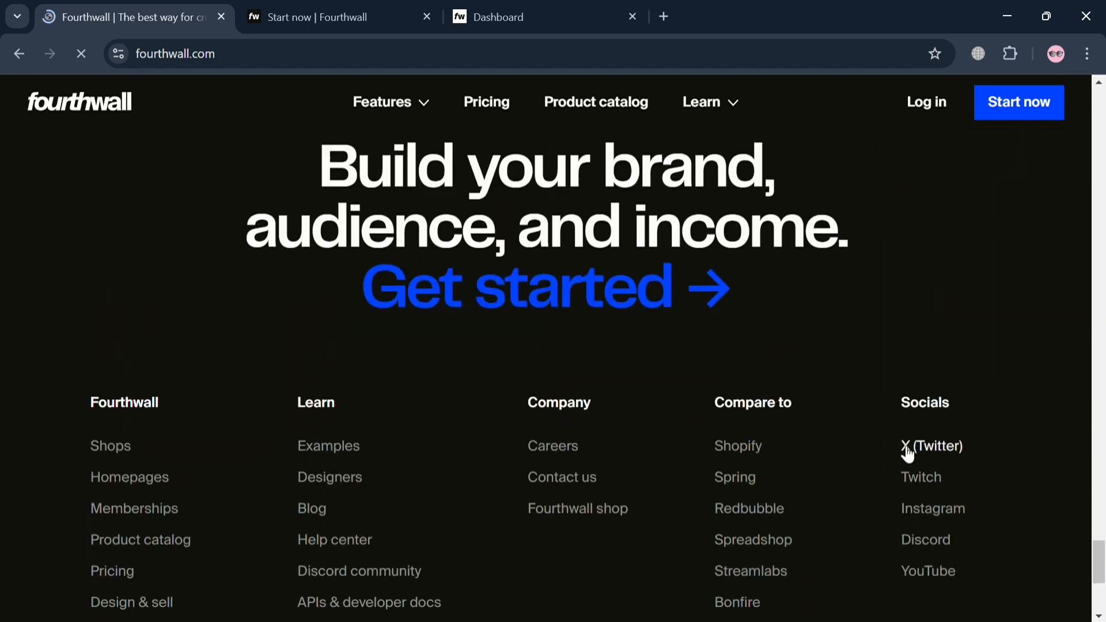
pyautogui.scroll(12, 904, 445)
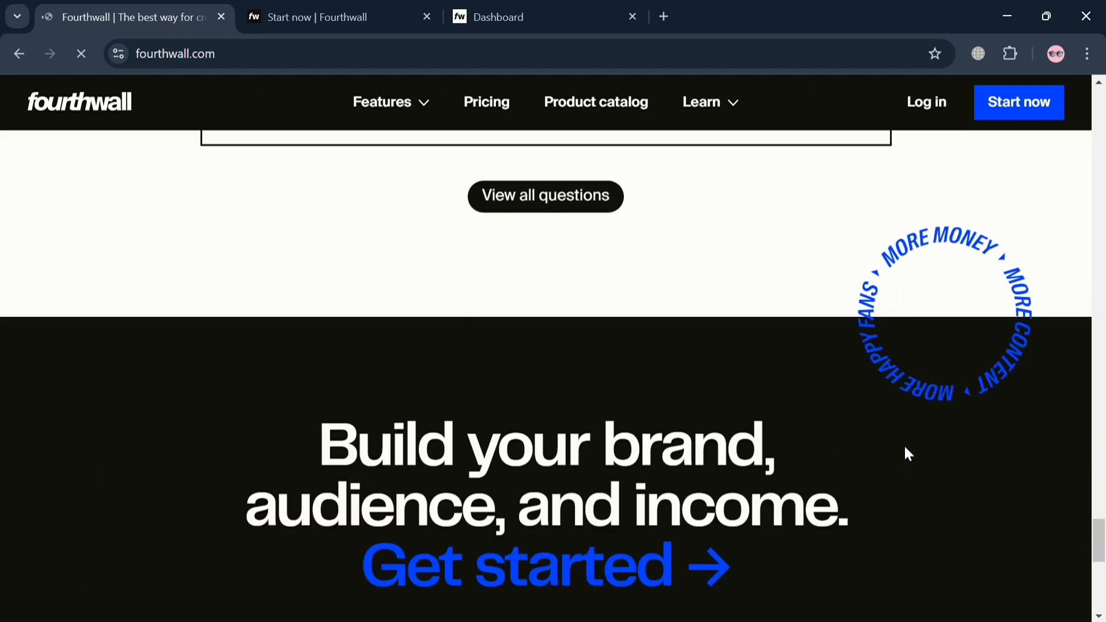
pyautogui.scroll(20, 908, 454)
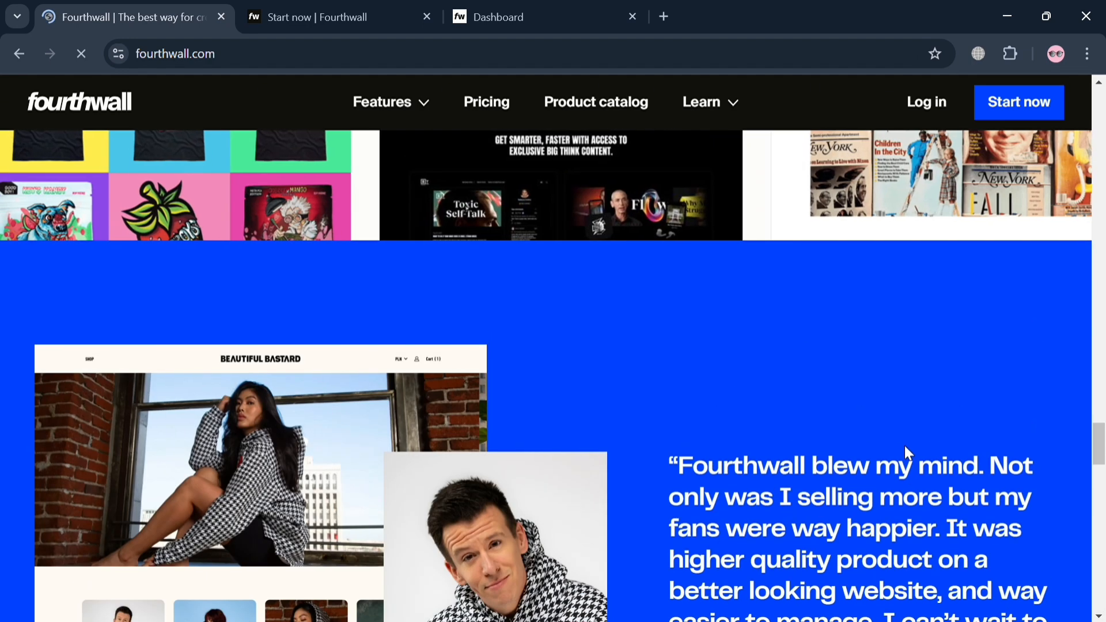
pyautogui.scroll(20, 908, 452)
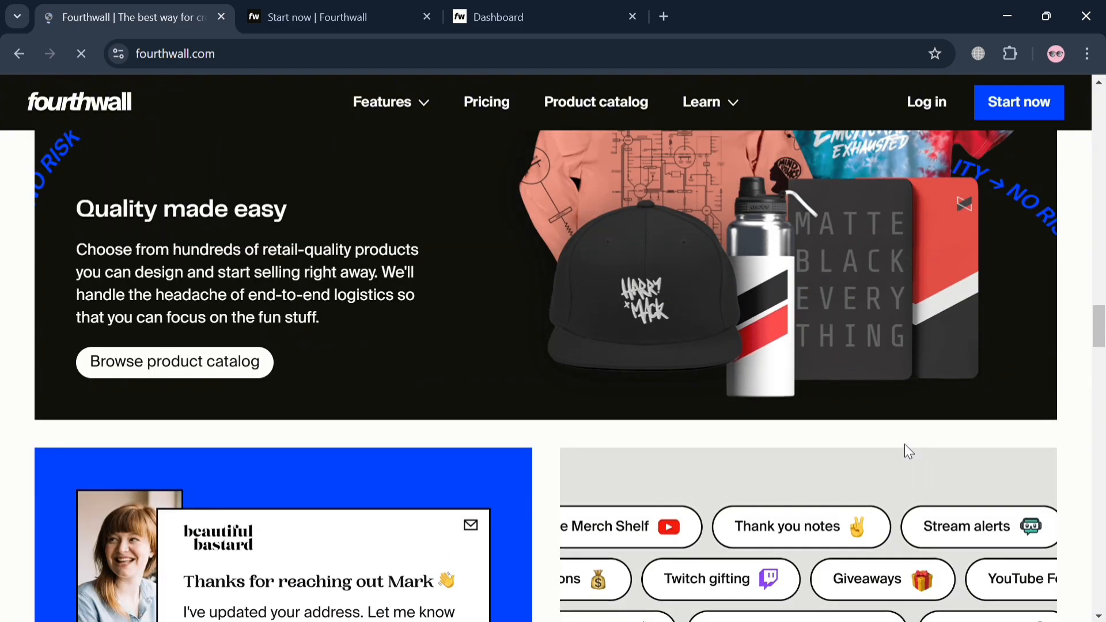
pyautogui.scroll(20, 904, 450)
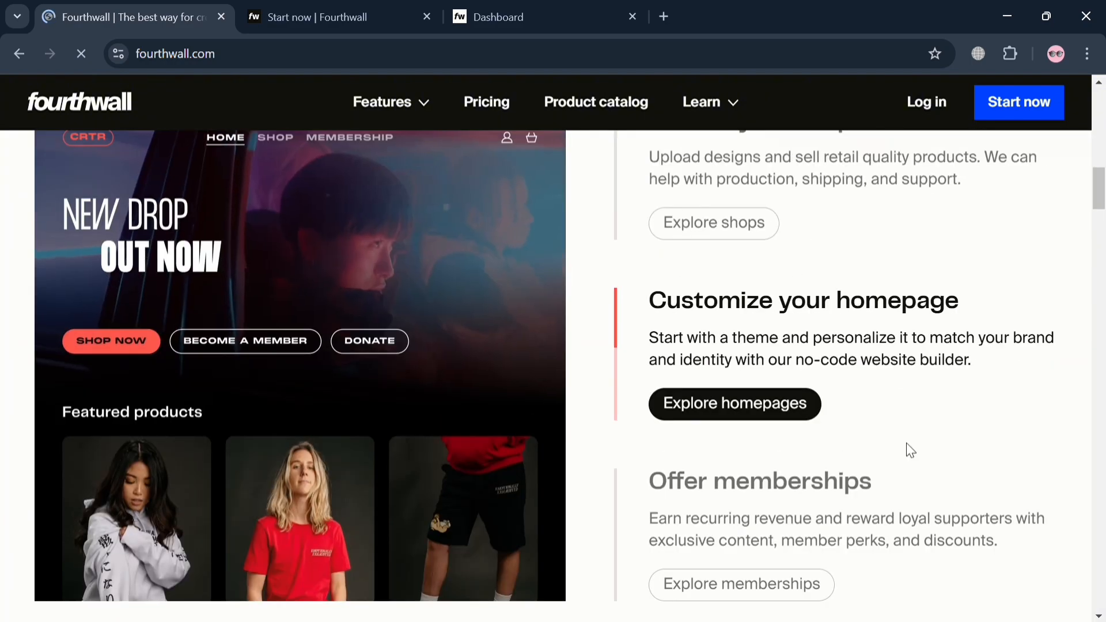
pyautogui.scroll(5, 943, 426)
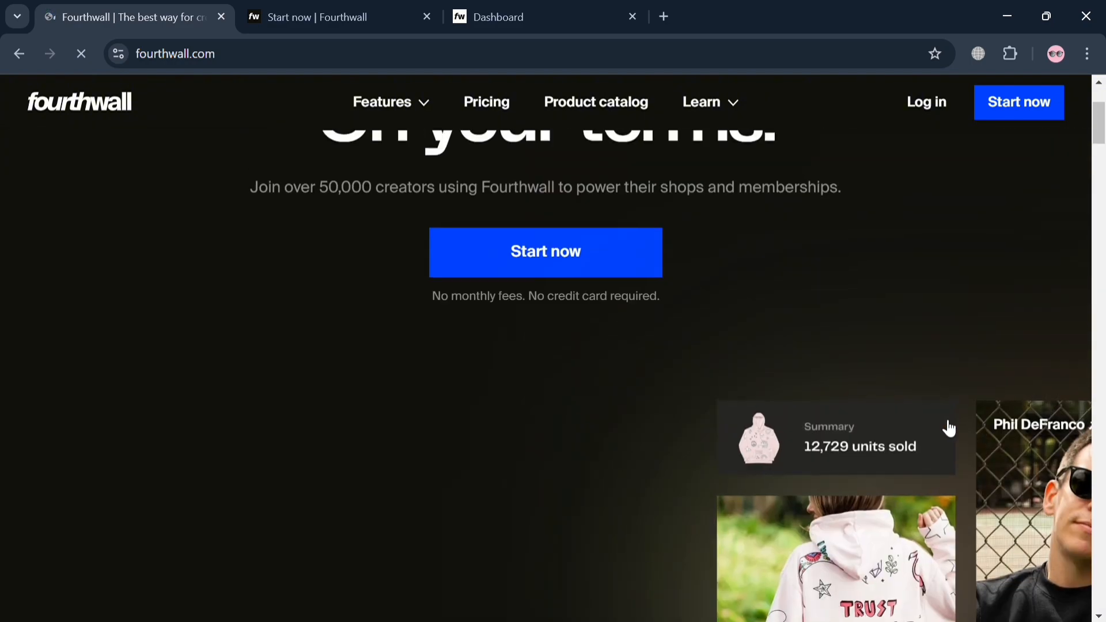
pyautogui.scroll(3, 946, 427)
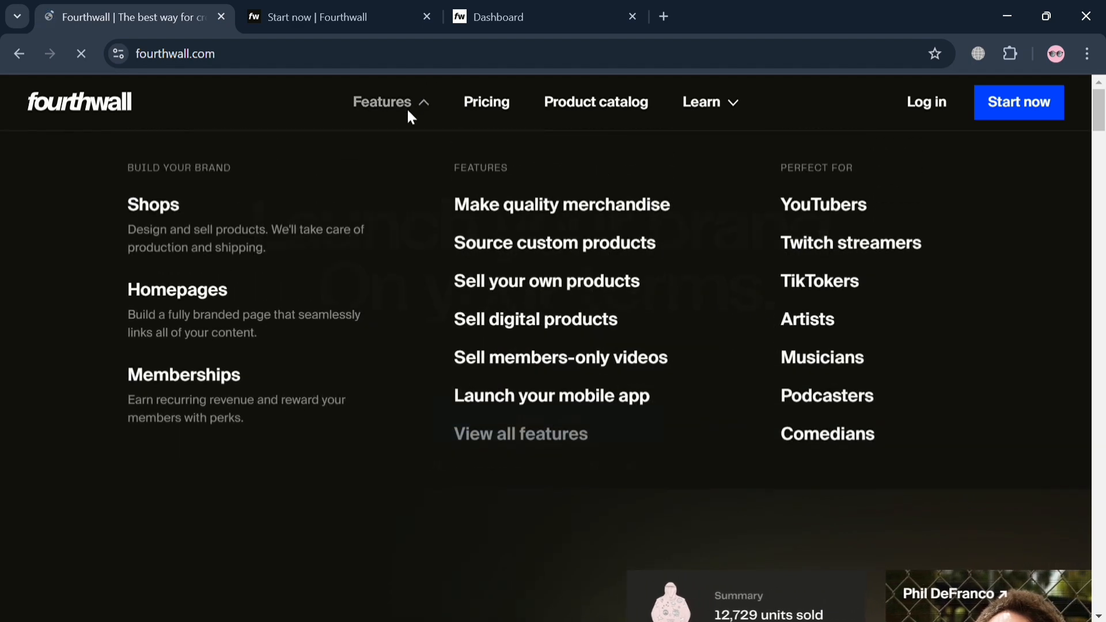
# Step: Examine the site's Learn resources and the homepage sections on launching a shop, customizing a homepage and offering memberships
pyautogui.moveTo(723, 118)
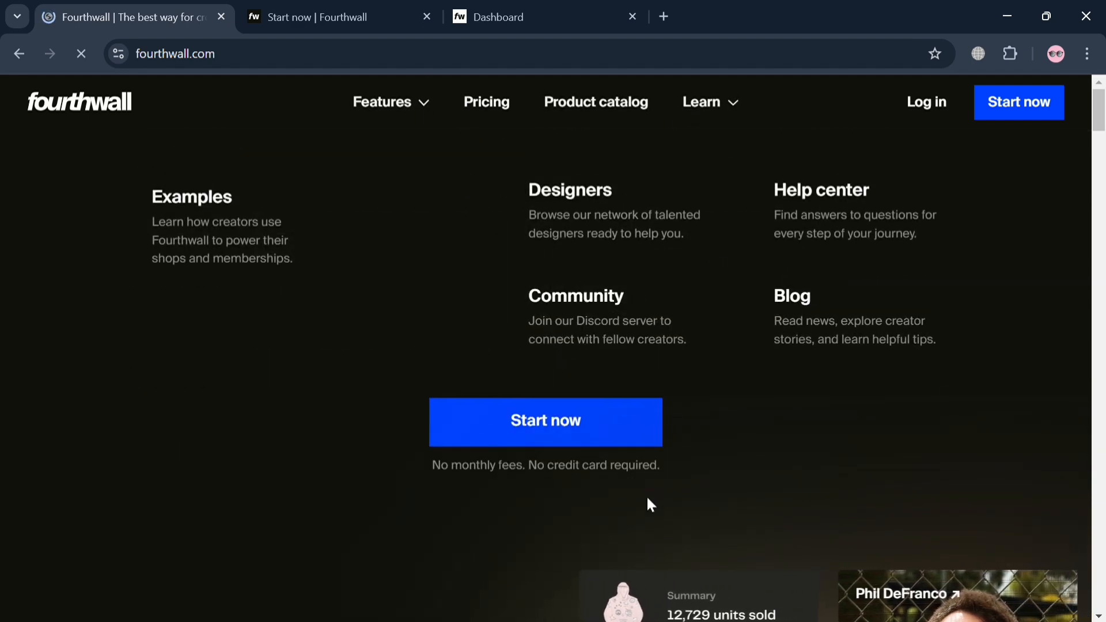
pyautogui.scroll(-6, 657, 501)
pyautogui.scroll(-5, 656, 501)
pyautogui.scroll(12, 653, 502)
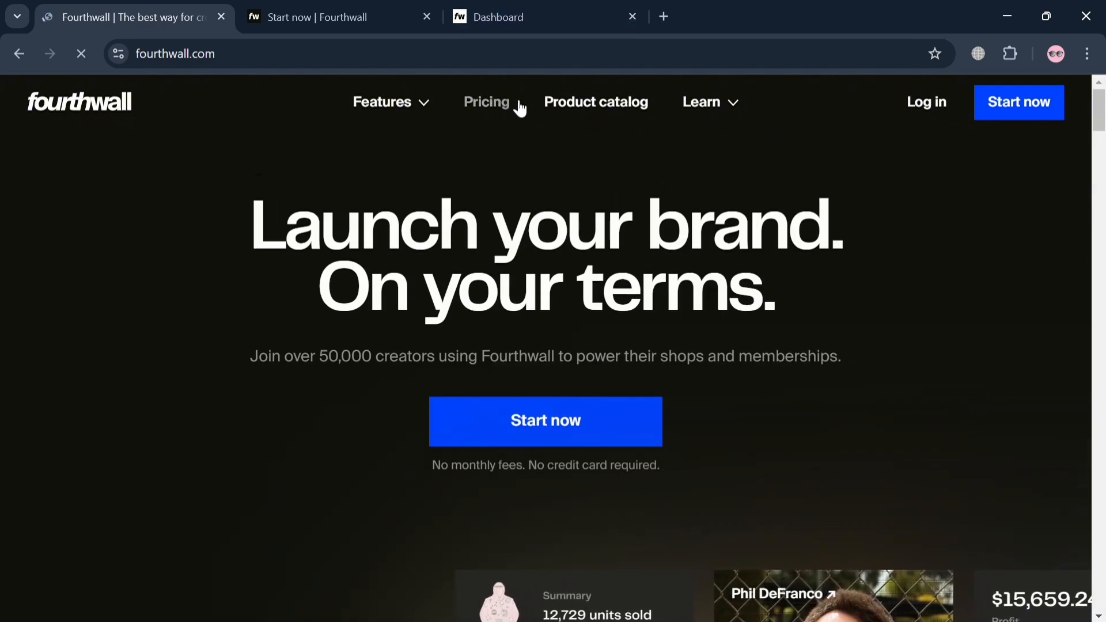
pyautogui.moveTo(747, 102)
pyautogui.scroll(-10, 959, 551)
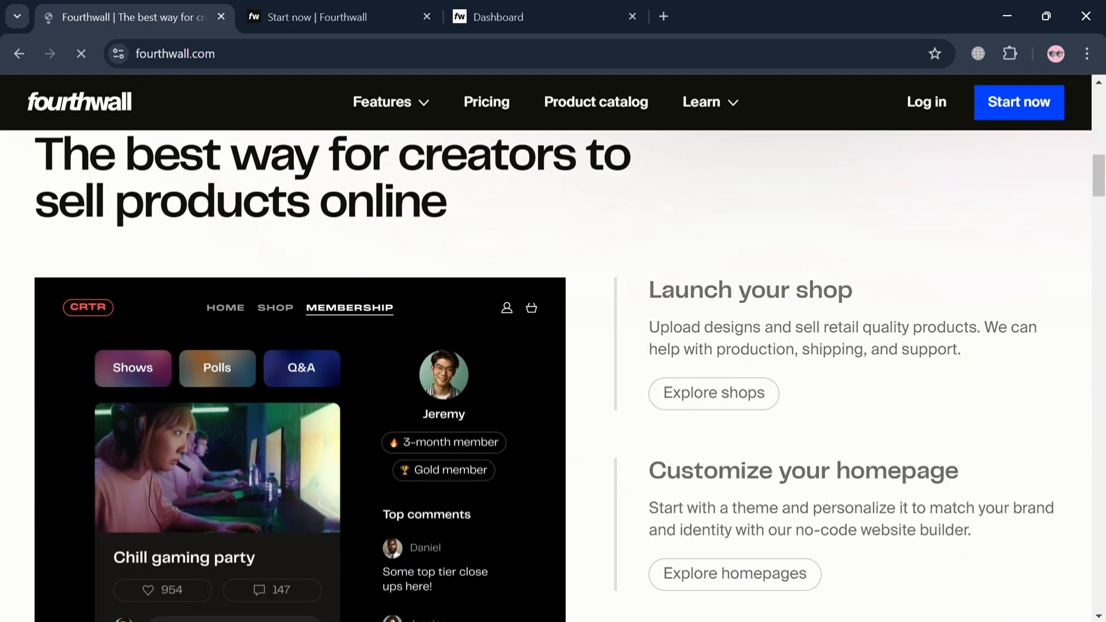
pyautogui.scroll(1, 1105, 514)
pyautogui.scroll(-10, 965, 484)
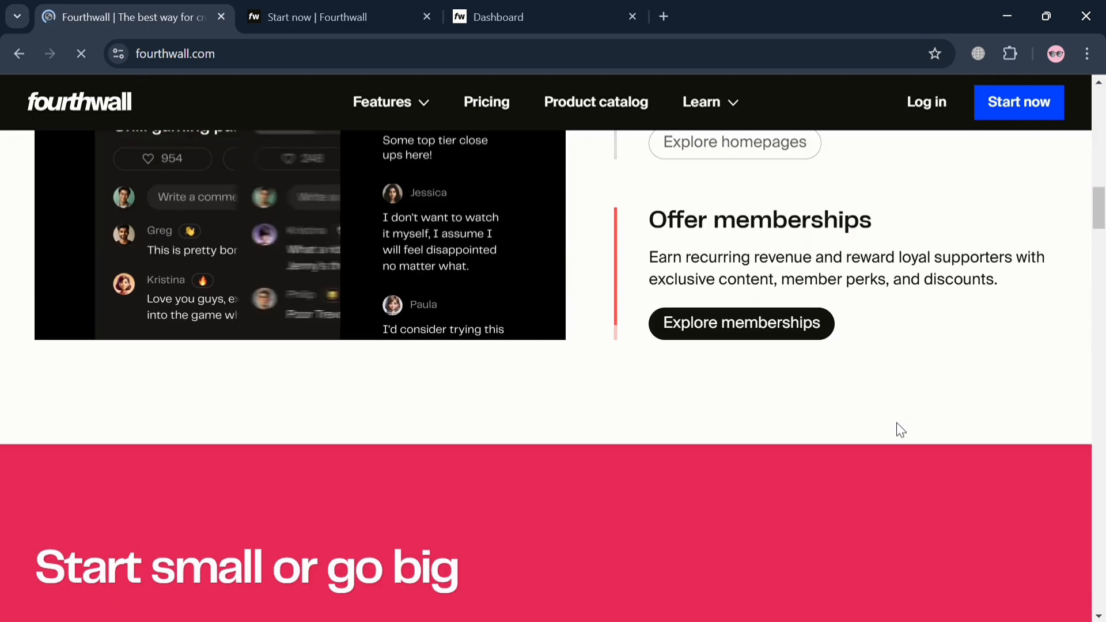
pyautogui.scroll(10, 910, 432)
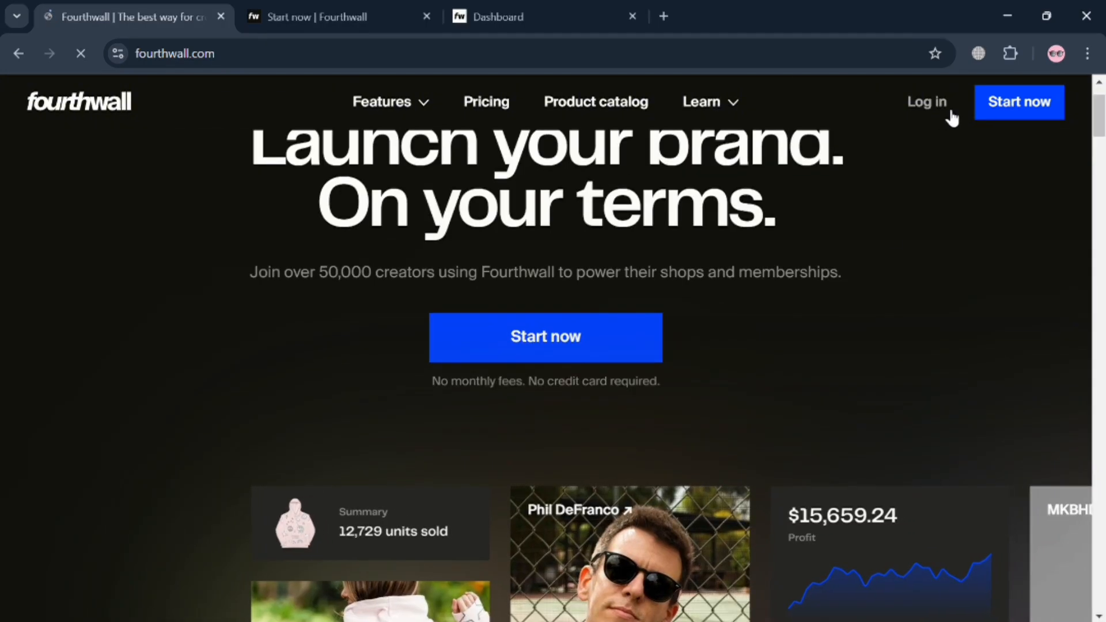
# Step: Review the sign-up options on the Start now page and the home overview of the shop's admin dashboard
pyautogui.click(317, 13)
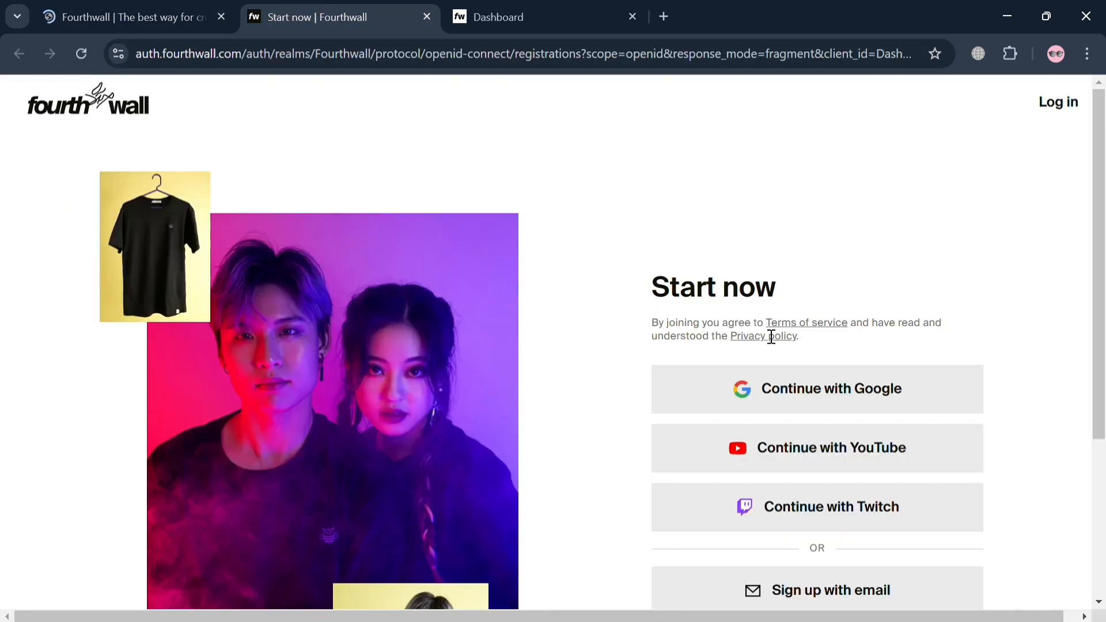
pyautogui.scroll(-2, 769, 334)
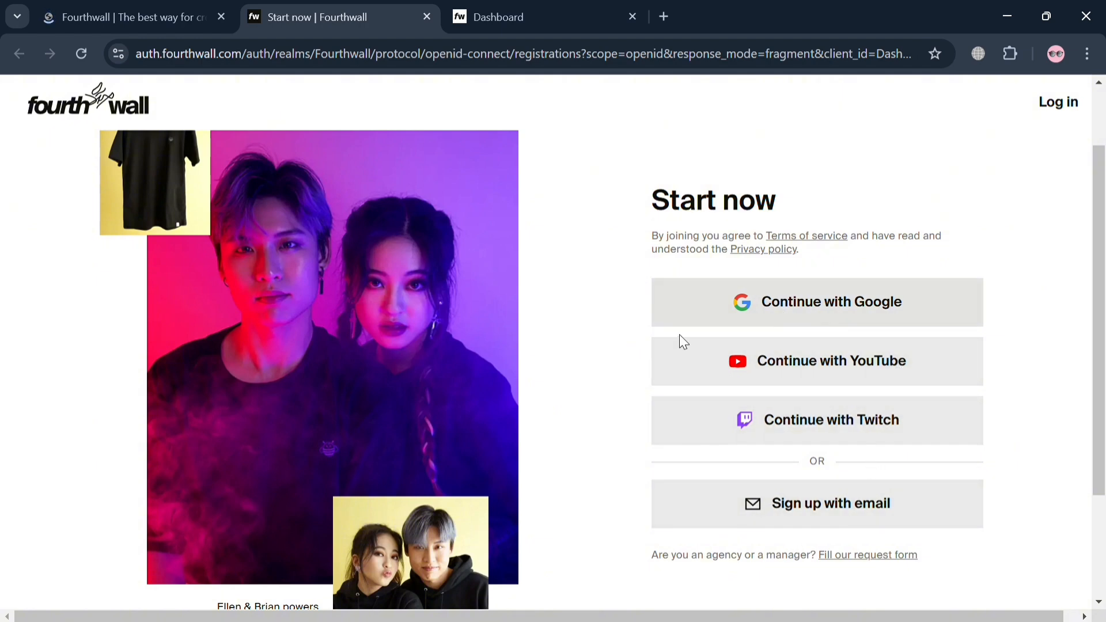
pyautogui.click(526, 8)
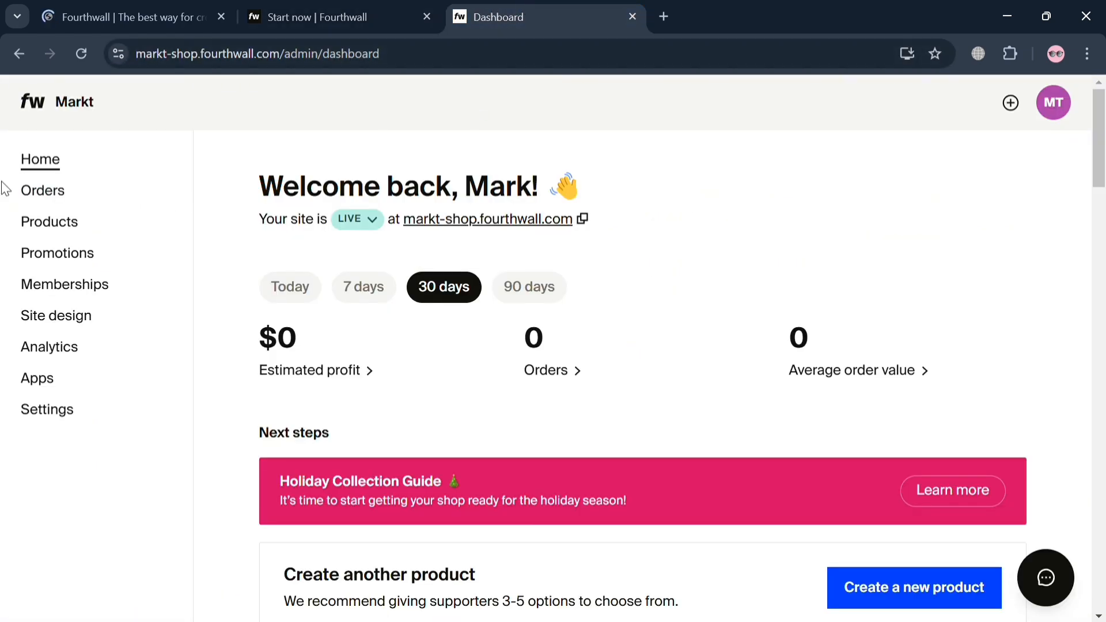
pyautogui.scroll(-3, 316, 363)
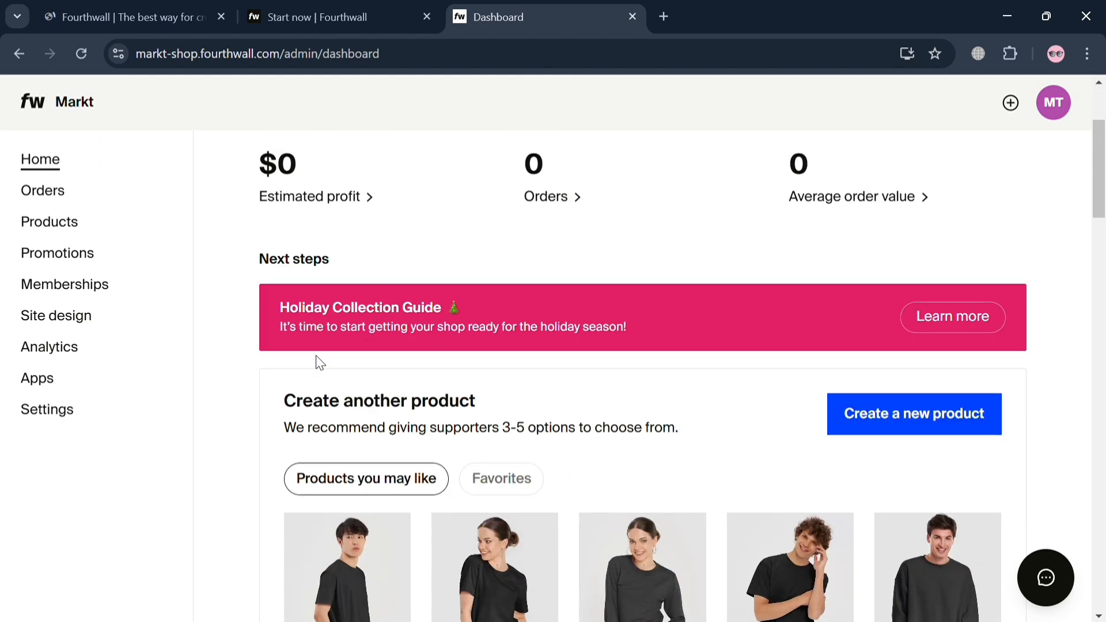
pyautogui.scroll(-6, 346, 345)
pyautogui.scroll(6, 387, 317)
# Step: Create a new product in the shop's product list with the Sell something I have option
pyautogui.click(55, 230)
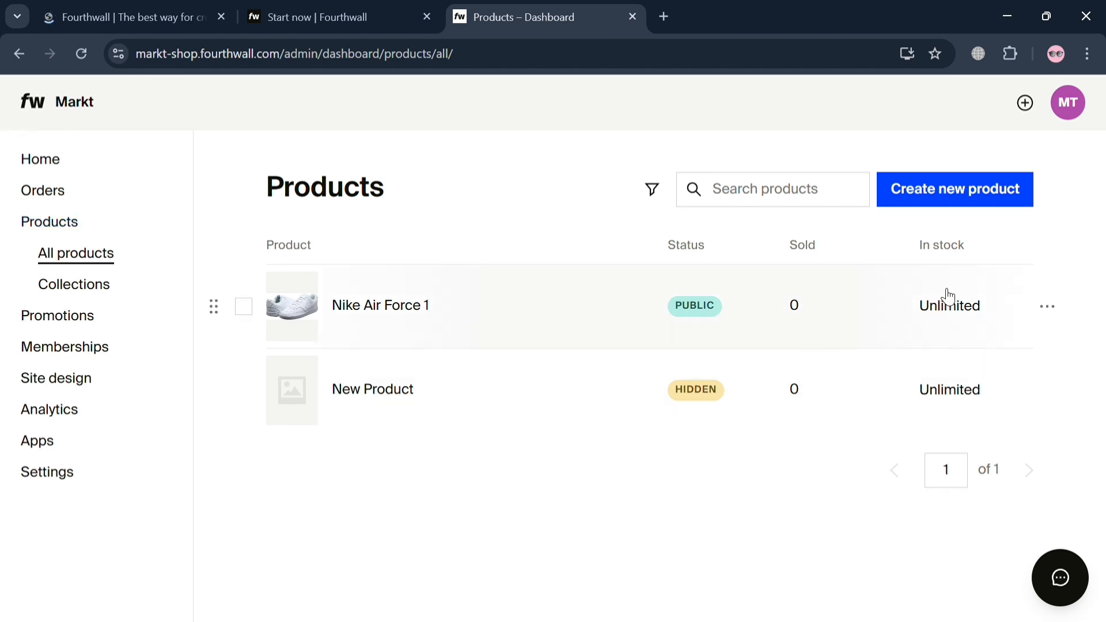
pyautogui.click(969, 201)
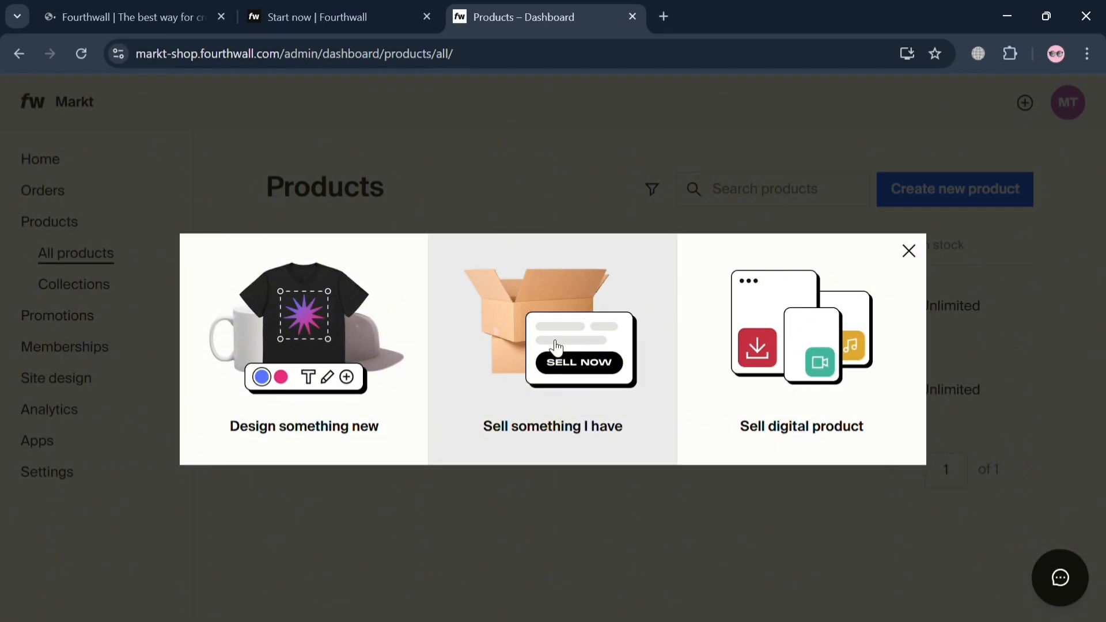
pyautogui.click(555, 345)
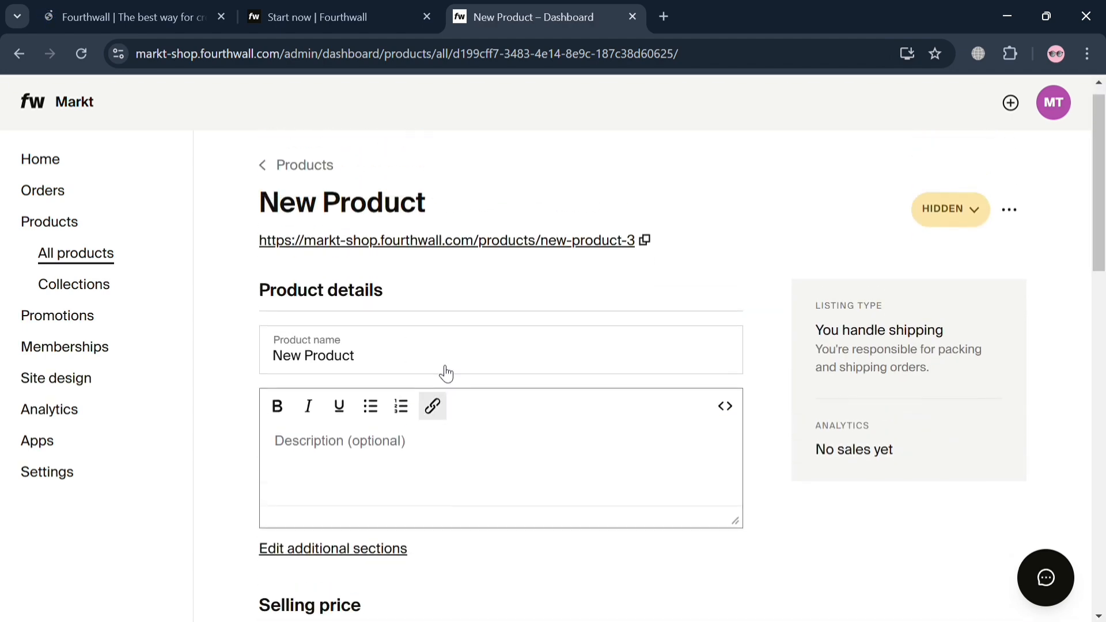
# Step: Try to rename the new product as Sample Prod and begin editing its description
pyautogui.click(457, 388)
pyautogui.hotkey('ctrl', 'shift', 'Left')
pyautogui.hotkey('ctrl', 'shift', 'Left')
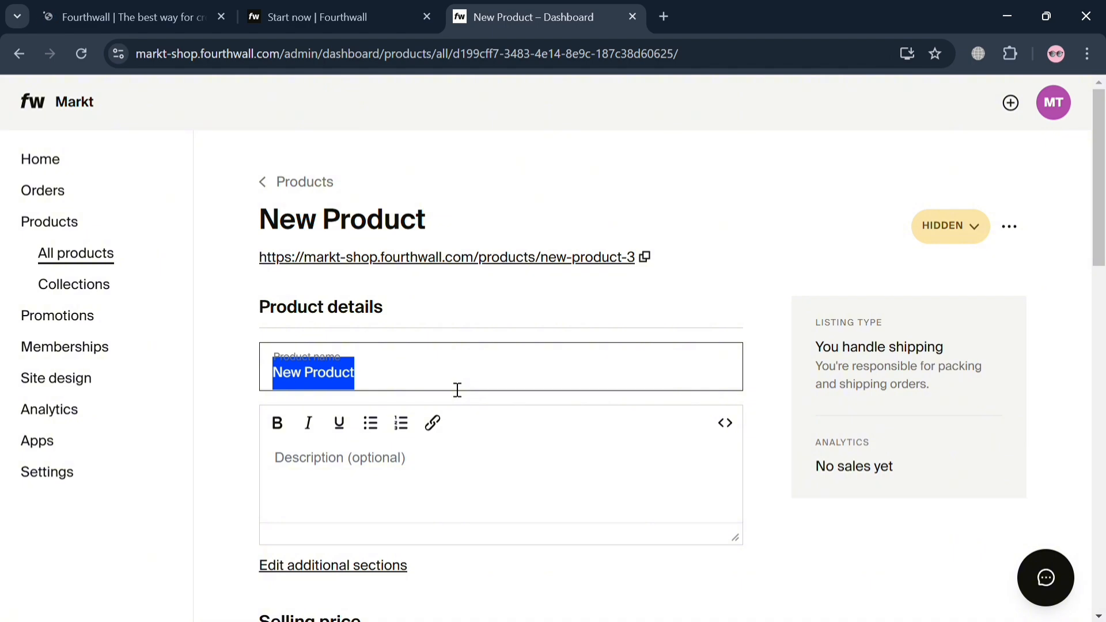
pyautogui.write('Sampl')
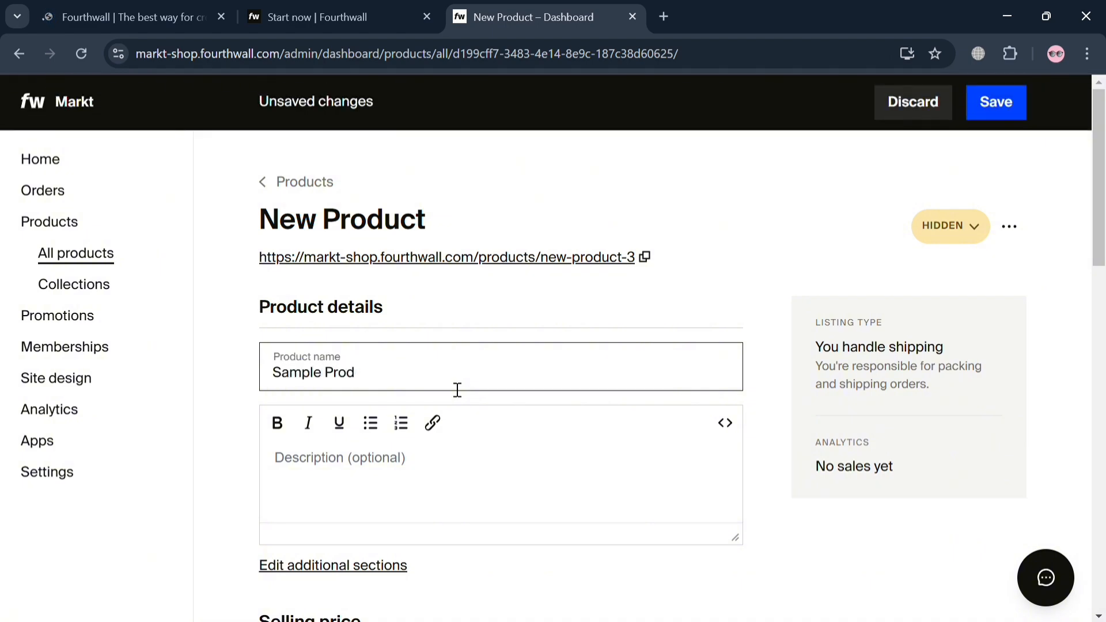
pyautogui.click(400, 494)
# Step: Open the product's additional sections and add a More details section below Quality Guarantee & Returns
pyautogui.scroll(-1, 413, 483)
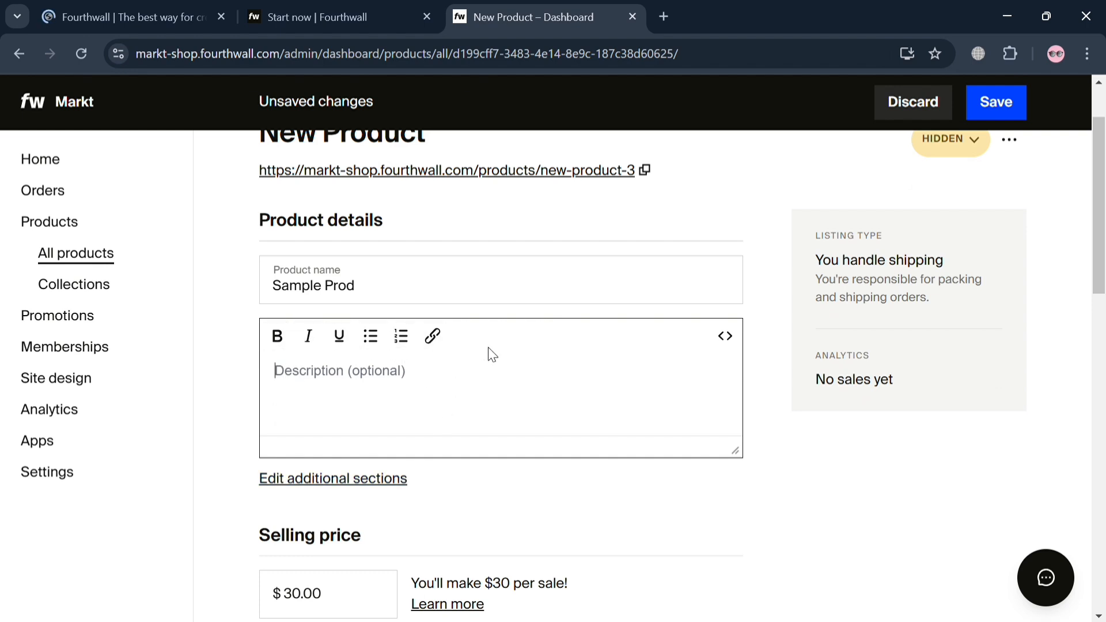
pyautogui.click(359, 484)
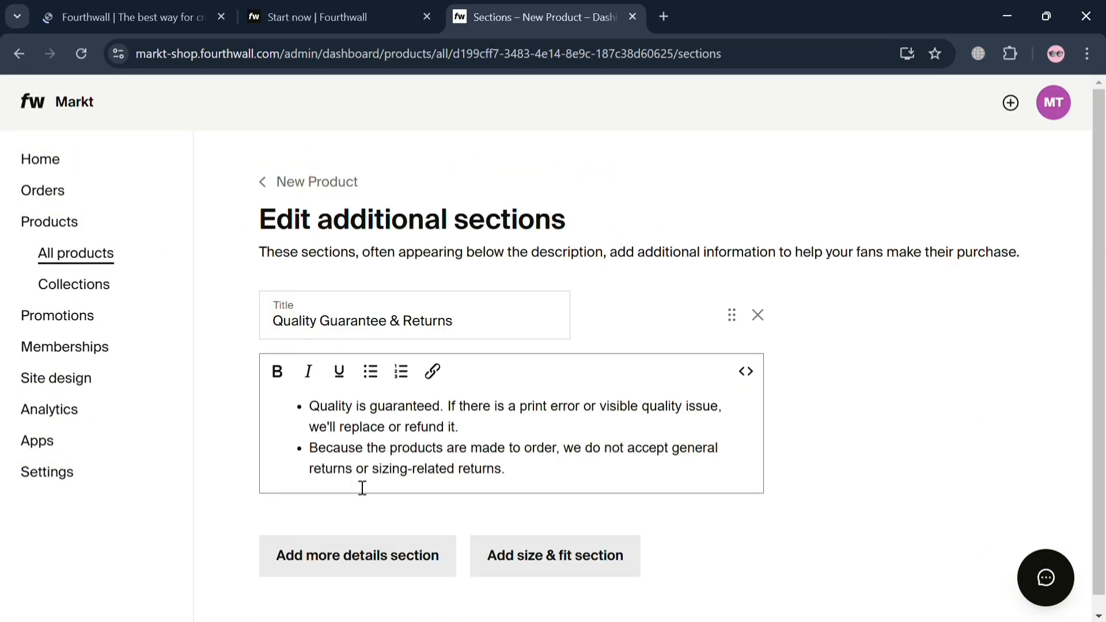
pyautogui.click(518, 323)
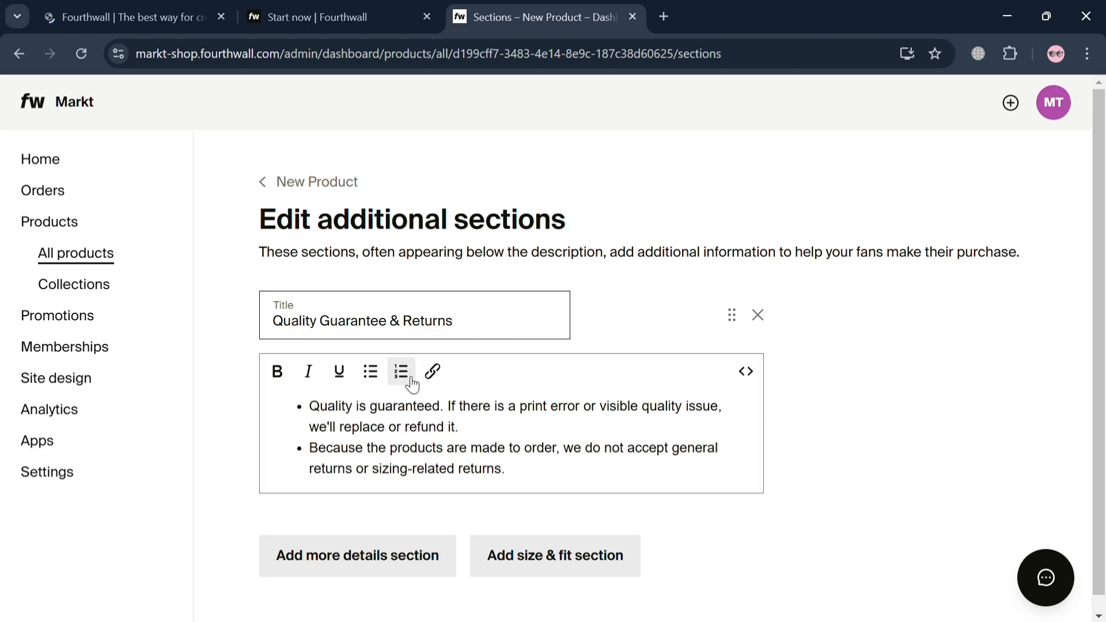
pyautogui.scroll(-1, 425, 474)
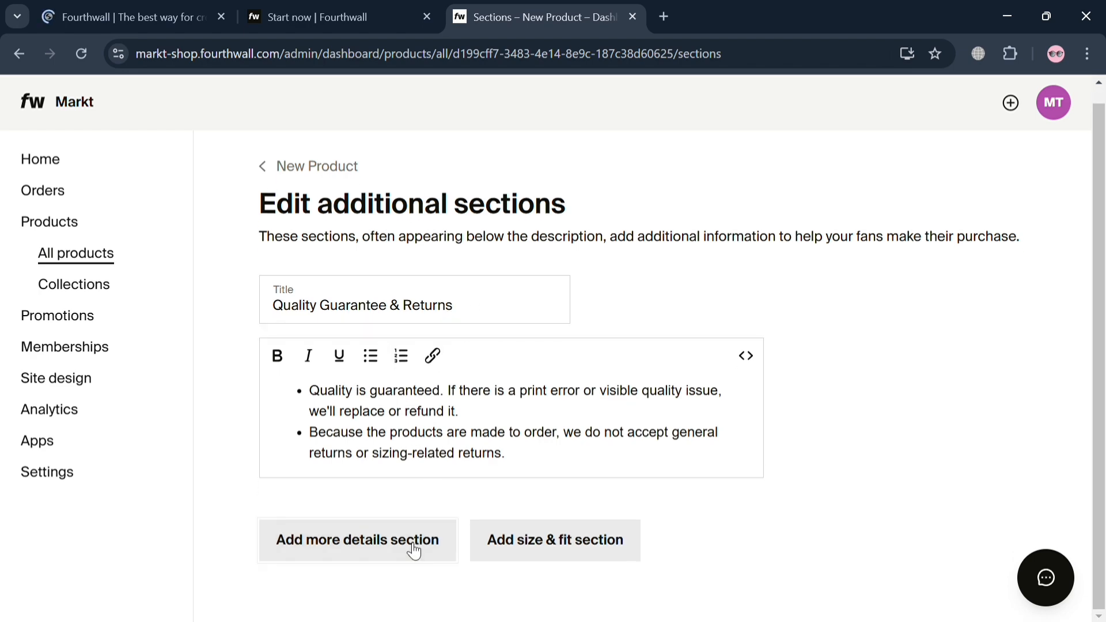
pyautogui.click(414, 550)
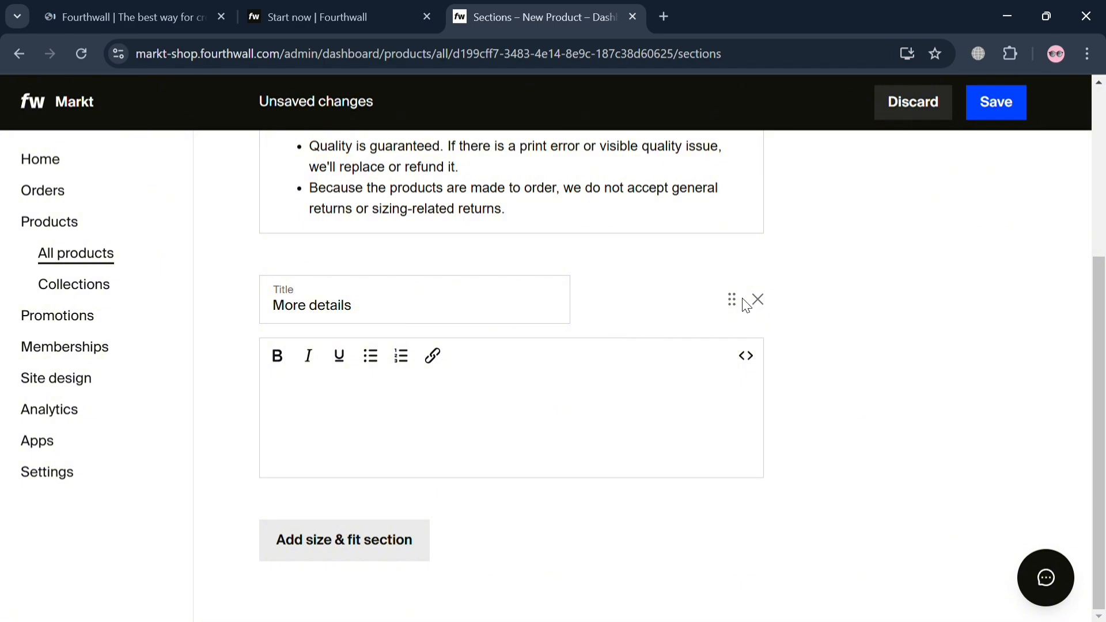
# Step: Remove the More details section and return to the product's edit page
pyautogui.click(758, 299)
pyautogui.click(685, 396)
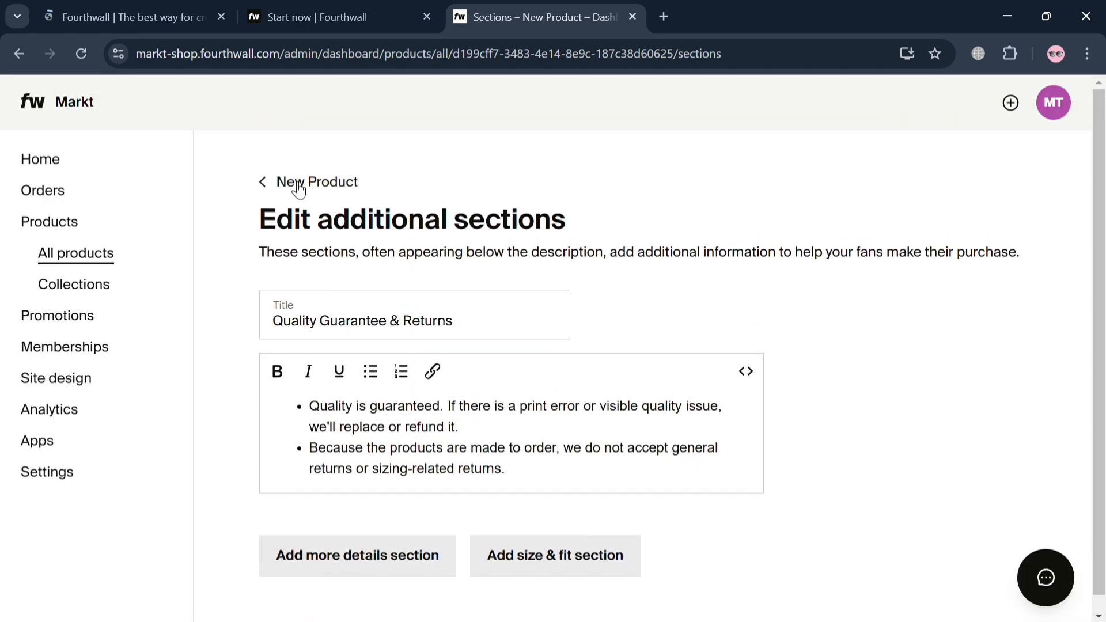
pyautogui.click(287, 182)
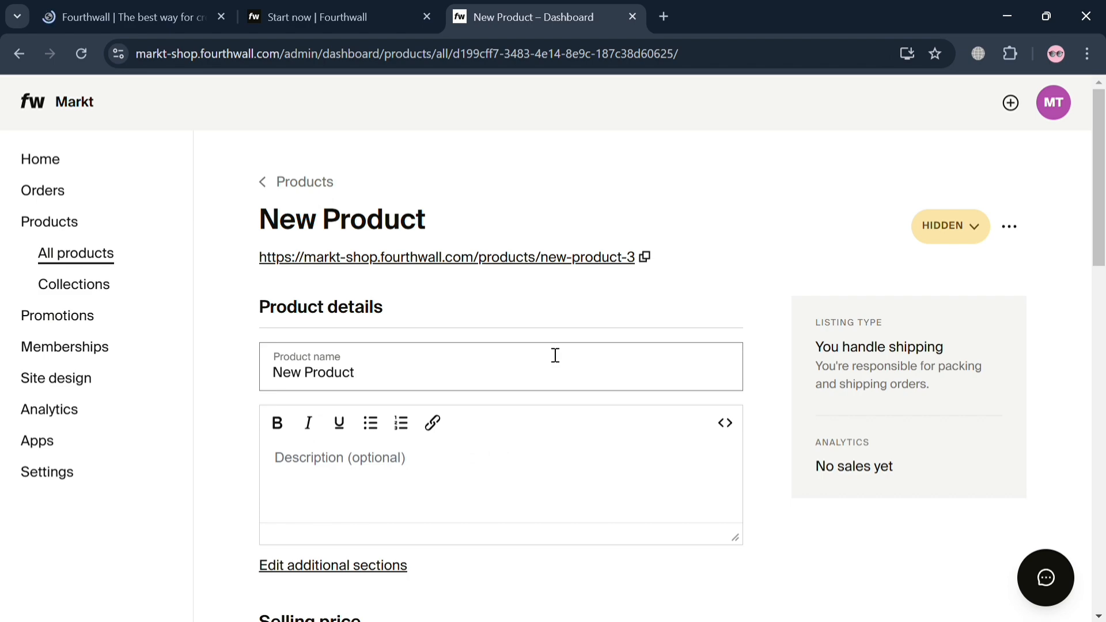
# Step: Set the product's selling price to $50 and enable a compare-at price
pyautogui.scroll(-6, 555, 355)
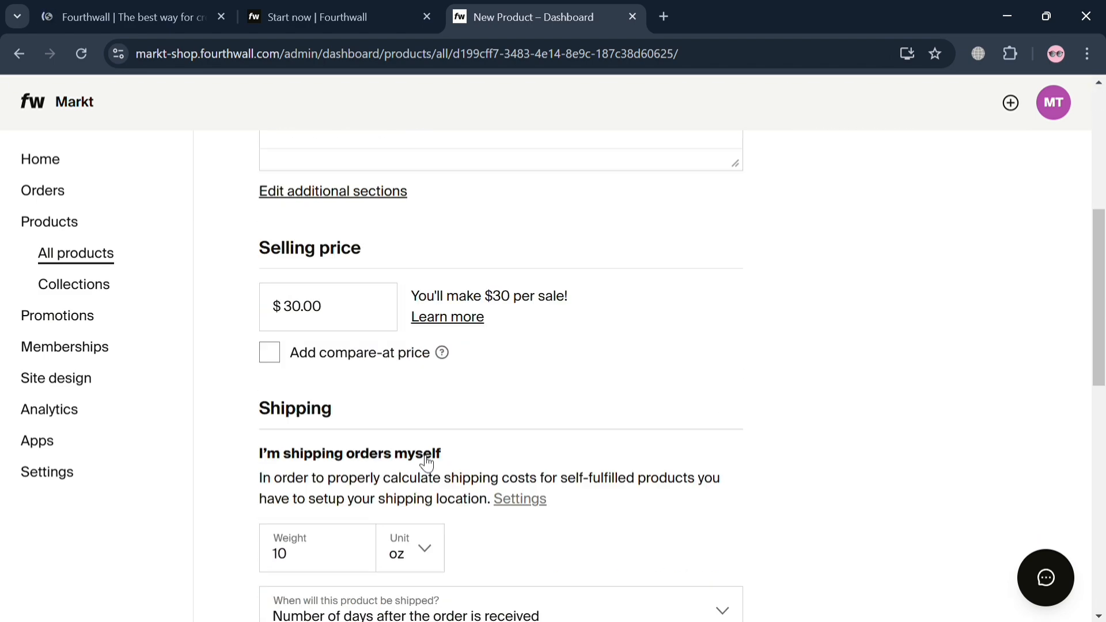
pyautogui.scroll(-3, 368, 378)
pyautogui.scroll(4, 363, 357)
pyautogui.click(366, 240)
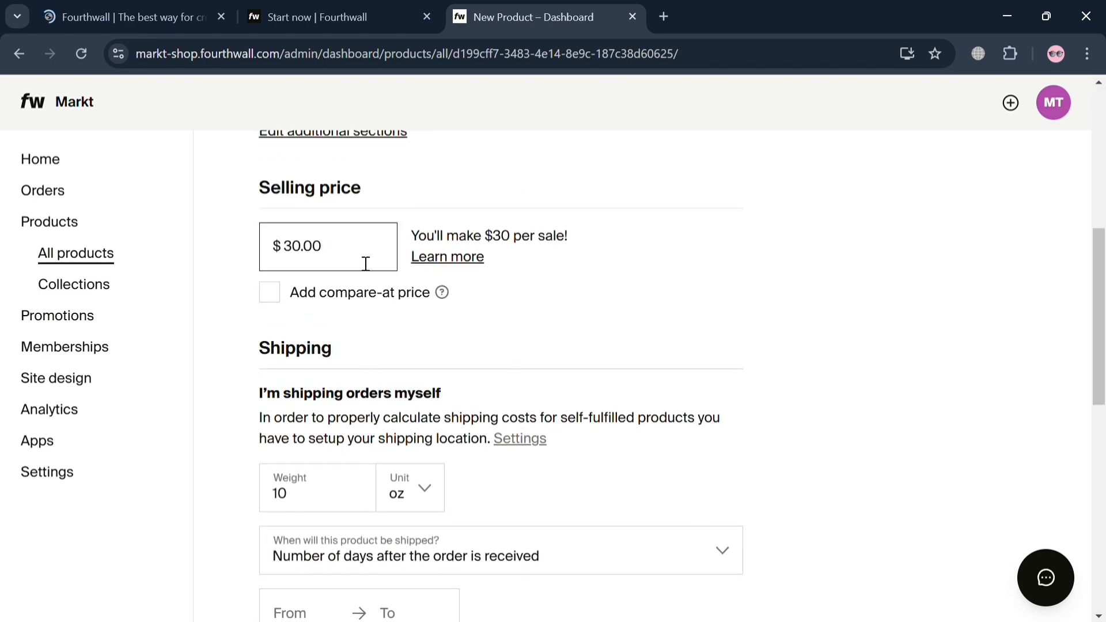
pyautogui.press('BackSpace')
pyautogui.press('BackSpace')
pyautogui.press('BackSpace')
pyautogui.press('BackSpace')
pyautogui.press('BackSpace')
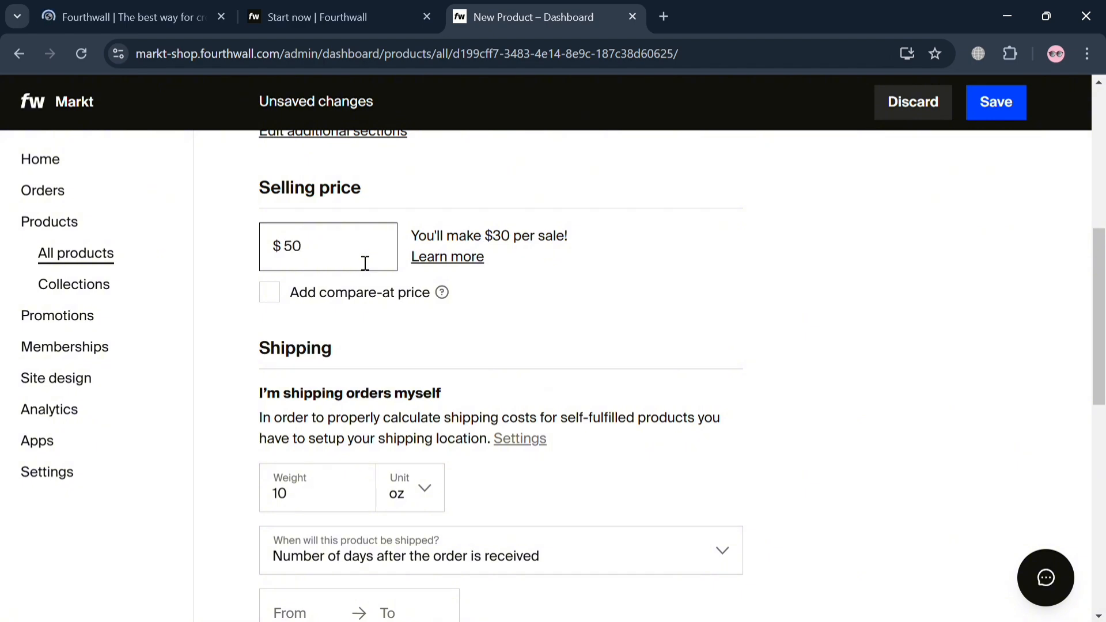
pyautogui.click(281, 293)
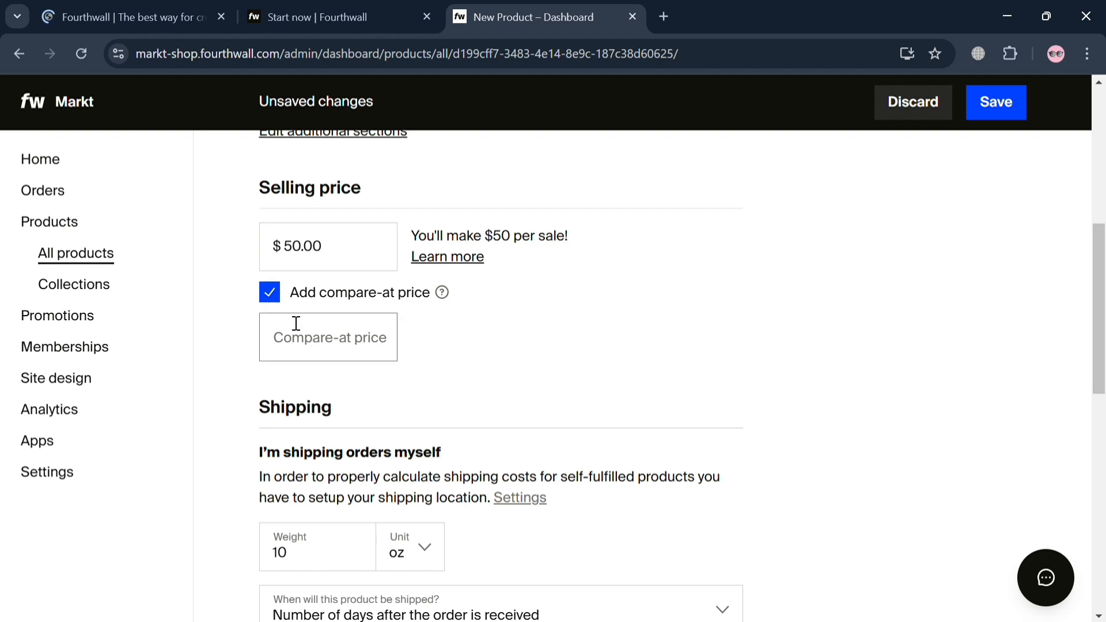
# Step: Set the product's compare-at price to $100 and its shipping weight to 1.5 kg
pyautogui.click(322, 349)
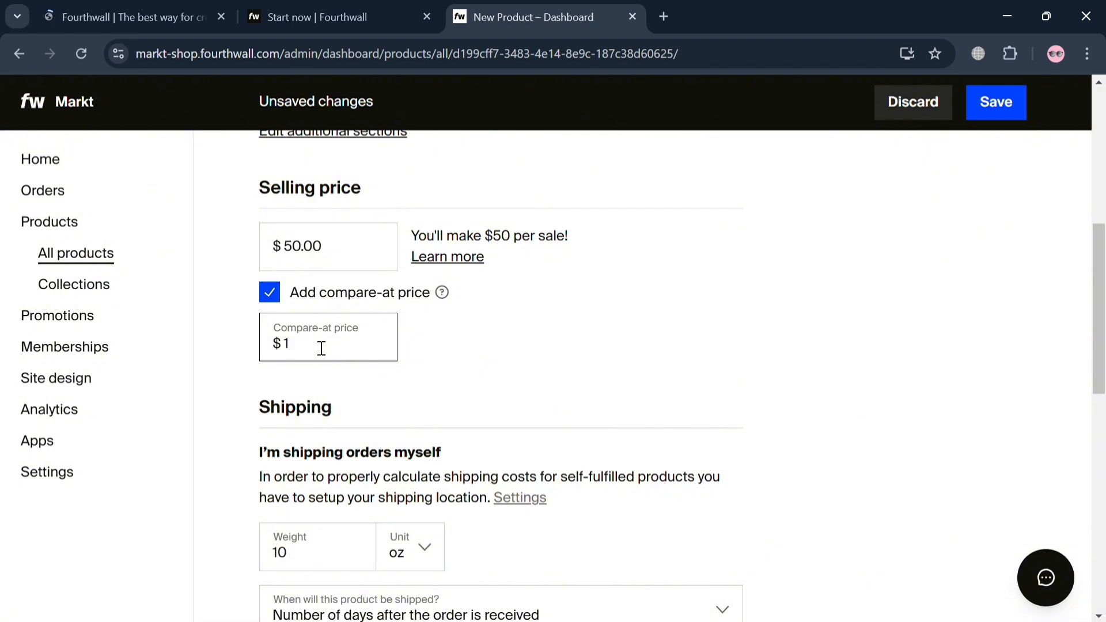
pyautogui.click(403, 318)
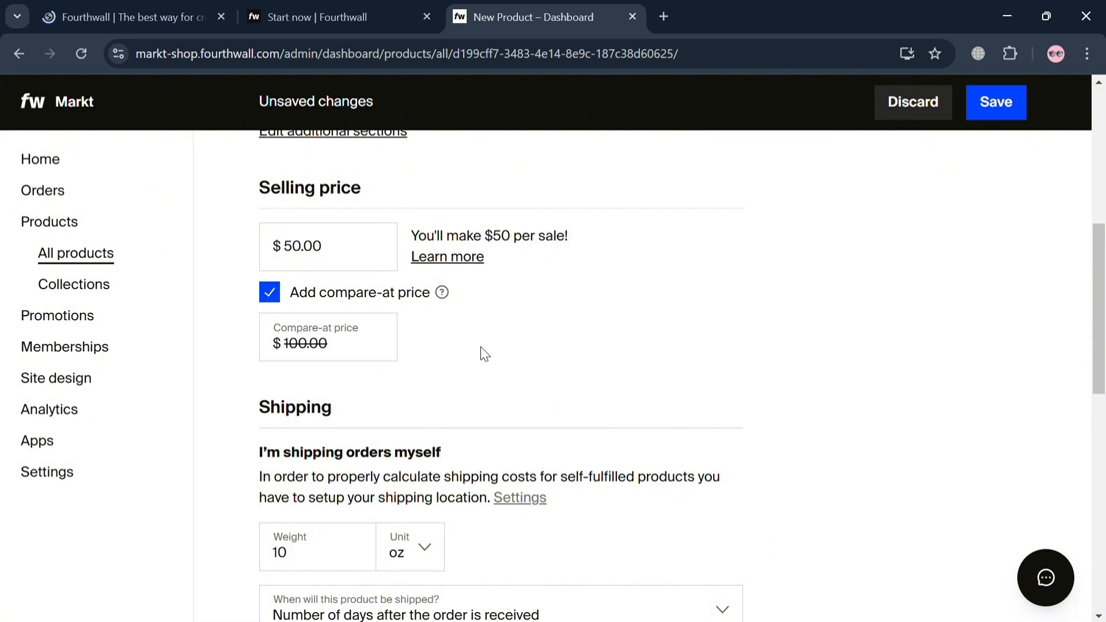
pyautogui.scroll(-2, 481, 354)
pyautogui.scroll(-4, 397, 400)
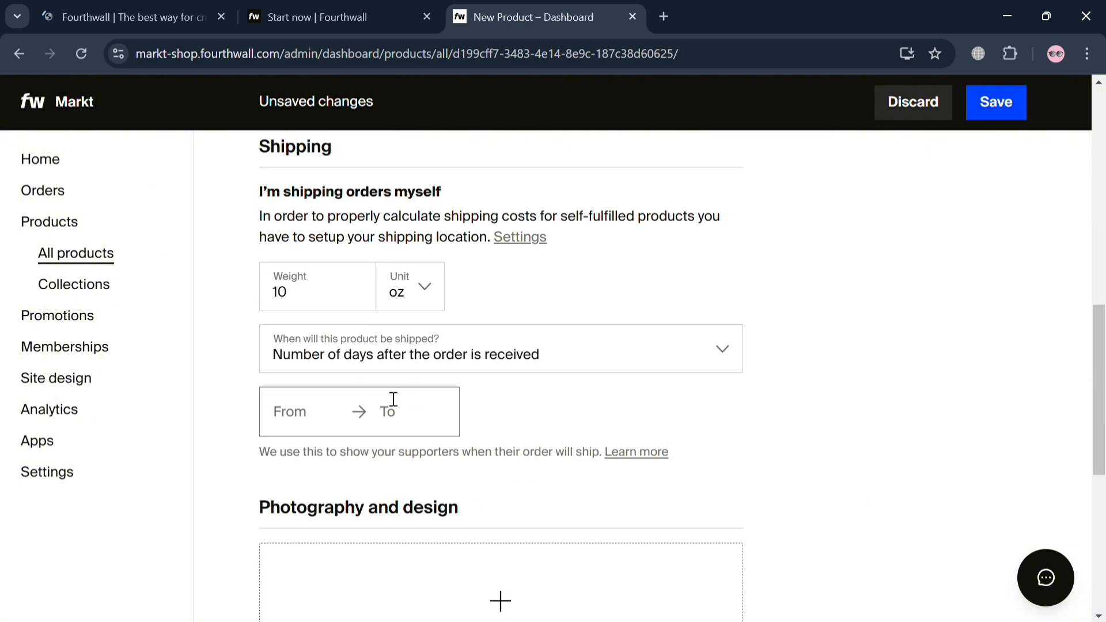
pyautogui.click(369, 309)
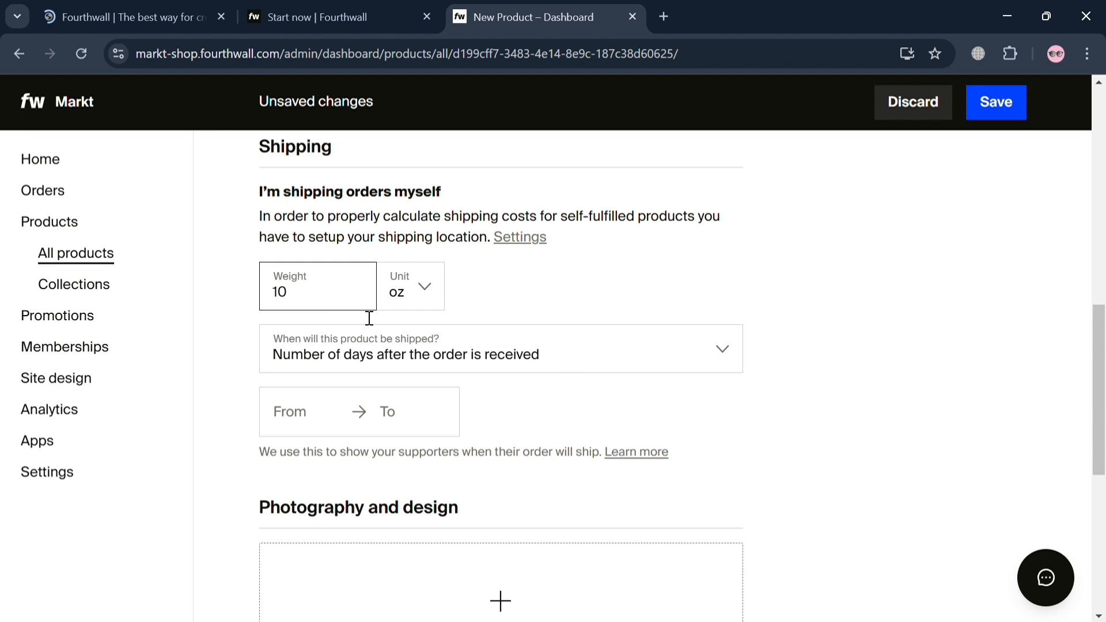
pyautogui.press('BackSpace')
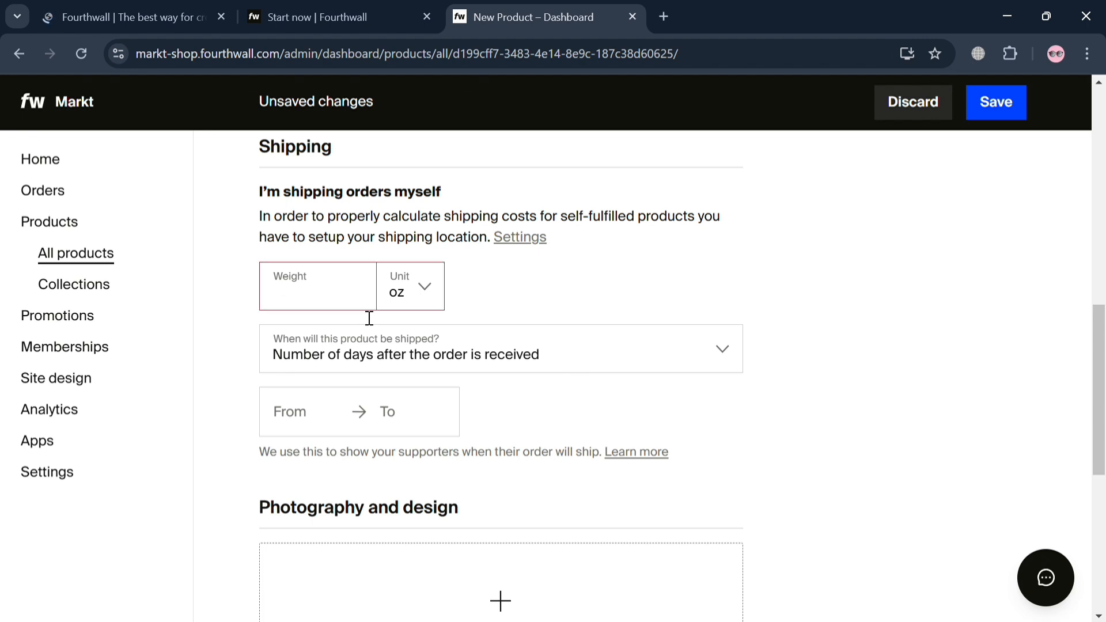
pyautogui.write('1.5')
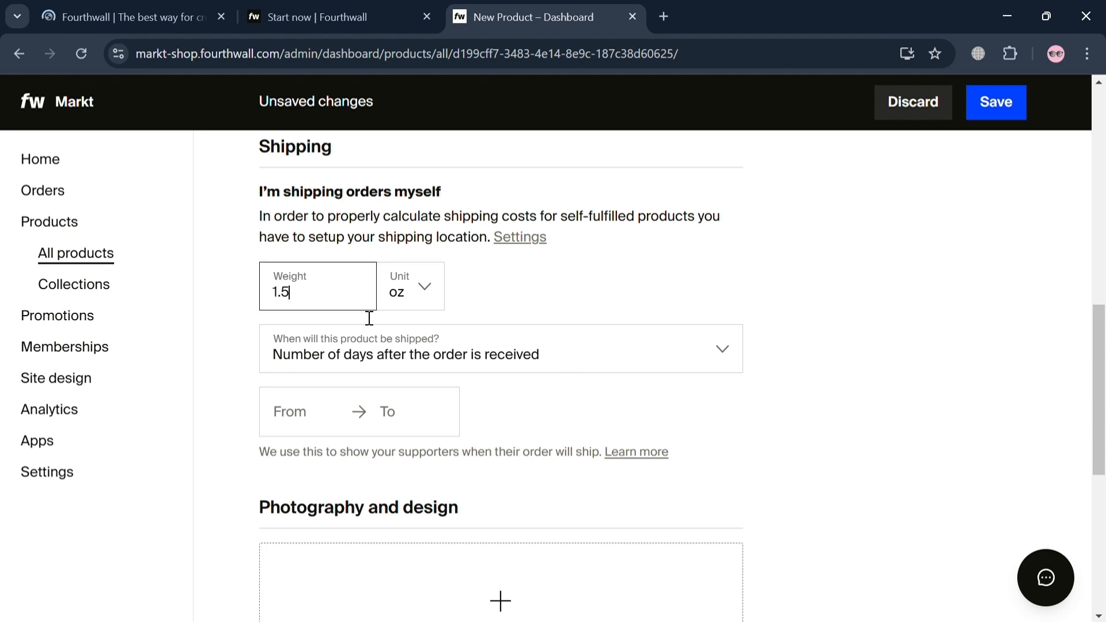
pyautogui.click(426, 283)
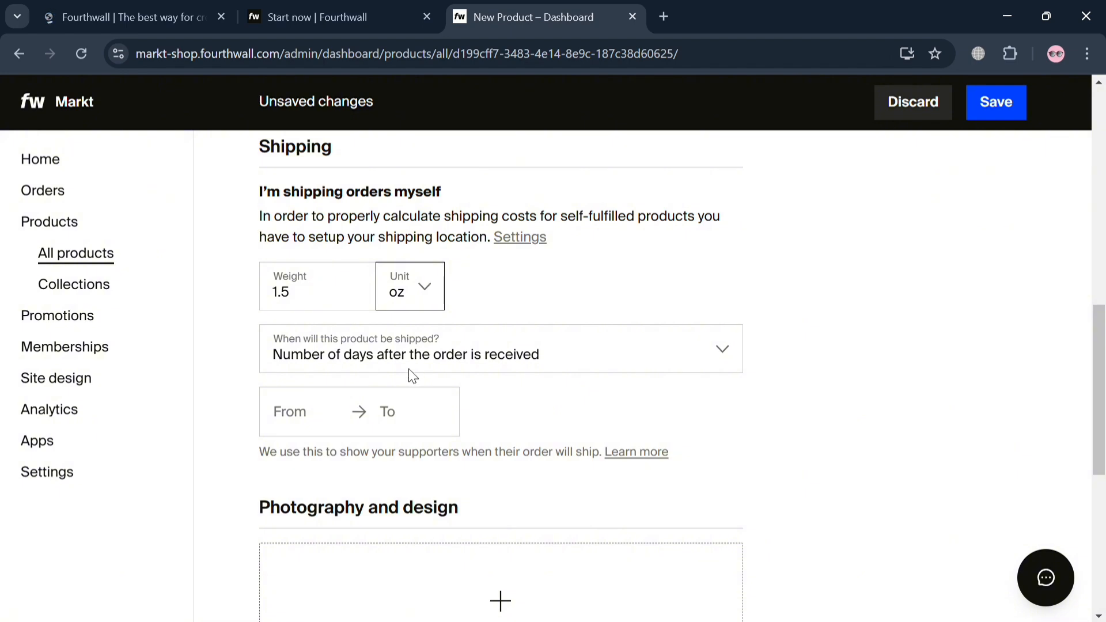
pyautogui.click(414, 402)
# Step: Set the product's shipping time to 3 to 10 days after the order is received
pyautogui.click(562, 356)
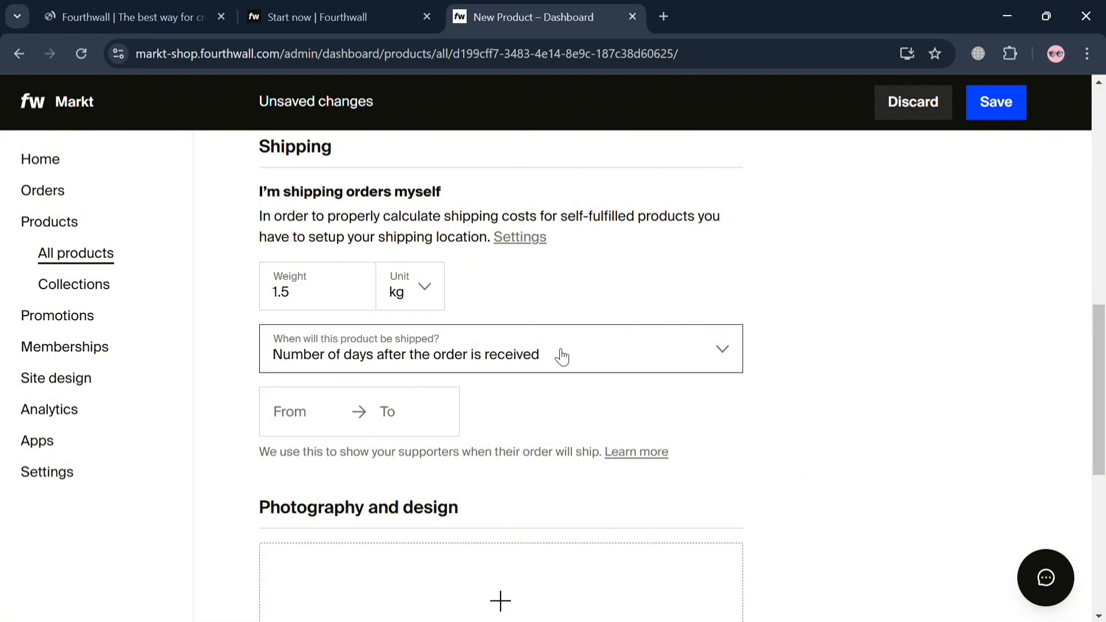
pyautogui.click(353, 406)
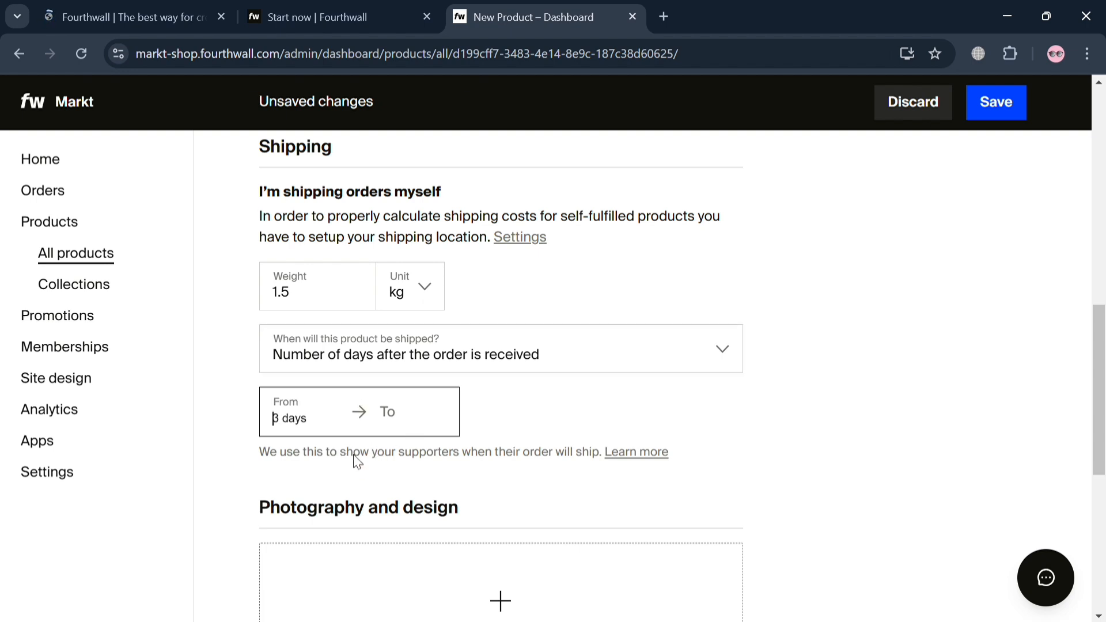
pyautogui.click(407, 427)
pyautogui.write('10')
pyautogui.click(349, 434)
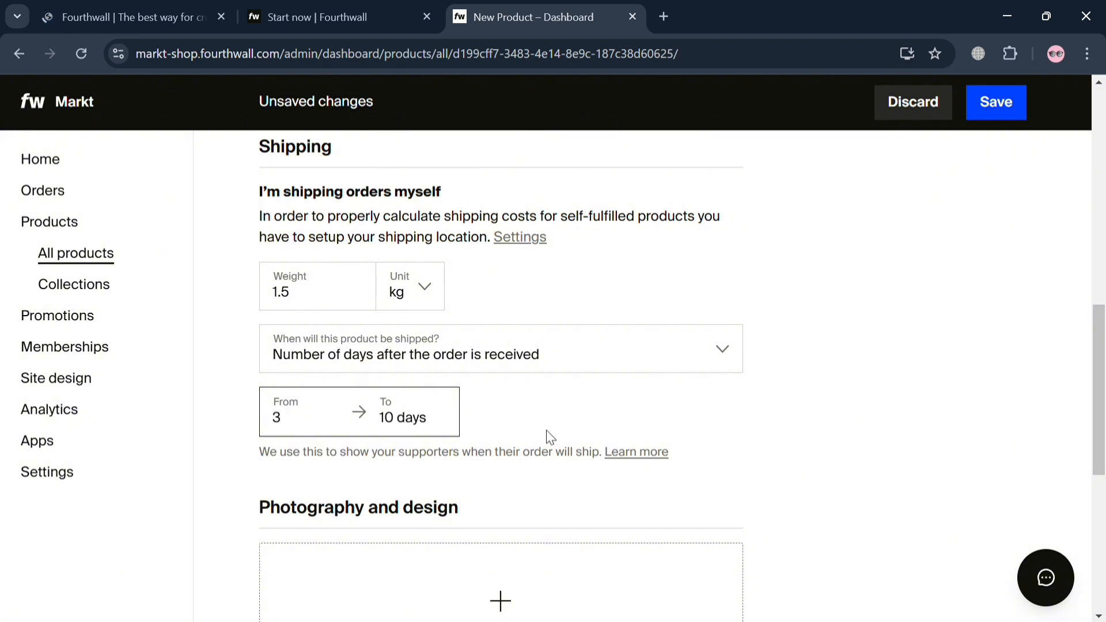
pyautogui.click(654, 425)
# Step: Upload the black Nike shoe photo, reposition it within the 3:4 crop and add it to the product
pyautogui.scroll(-5, 330, 524)
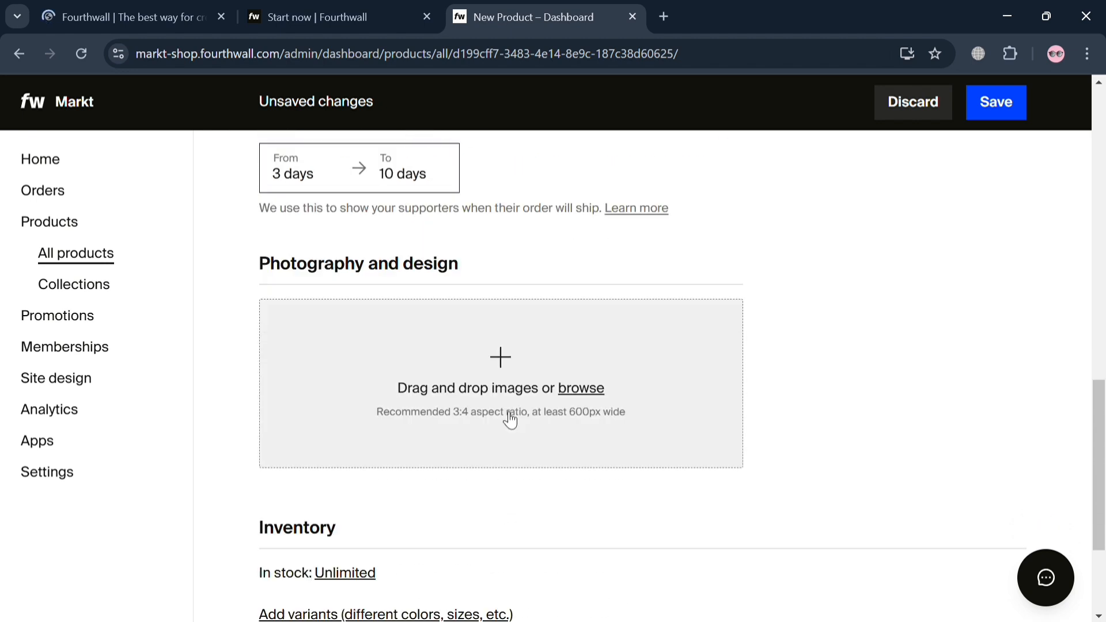
pyautogui.click(545, 373)
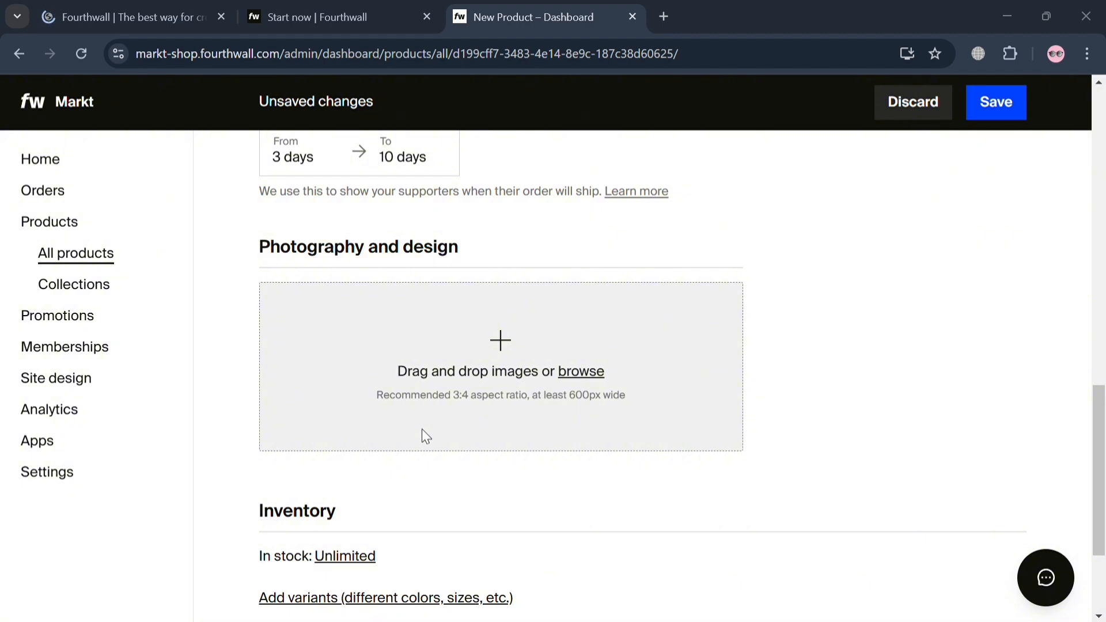
pyautogui.doubleClick(579, 363)
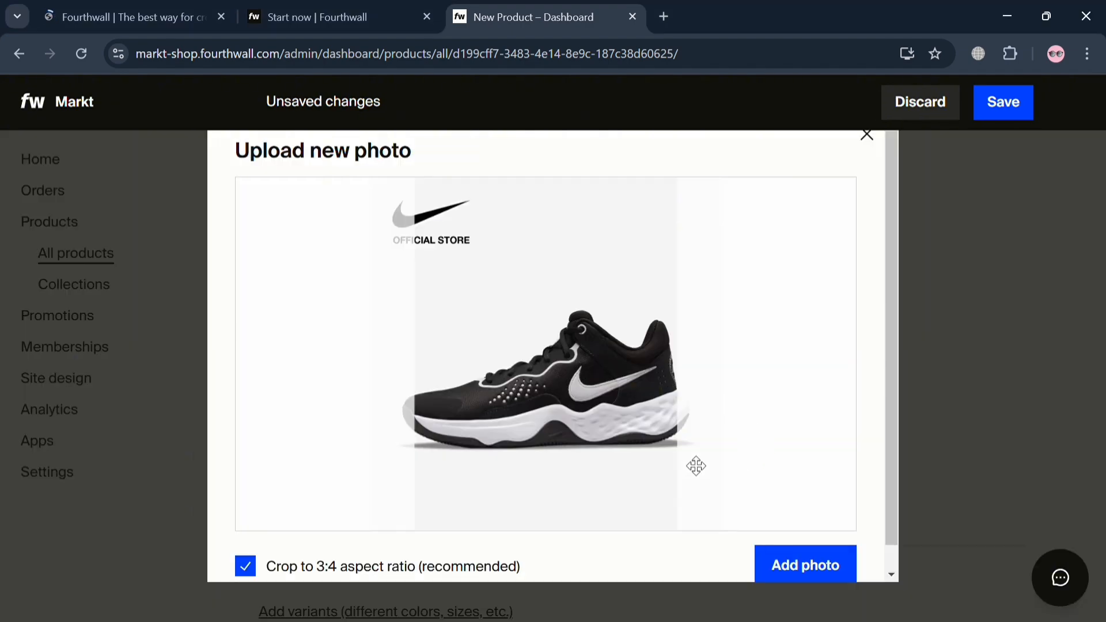
pyautogui.moveTo(560, 369); pyautogui.dragTo(534, 370)
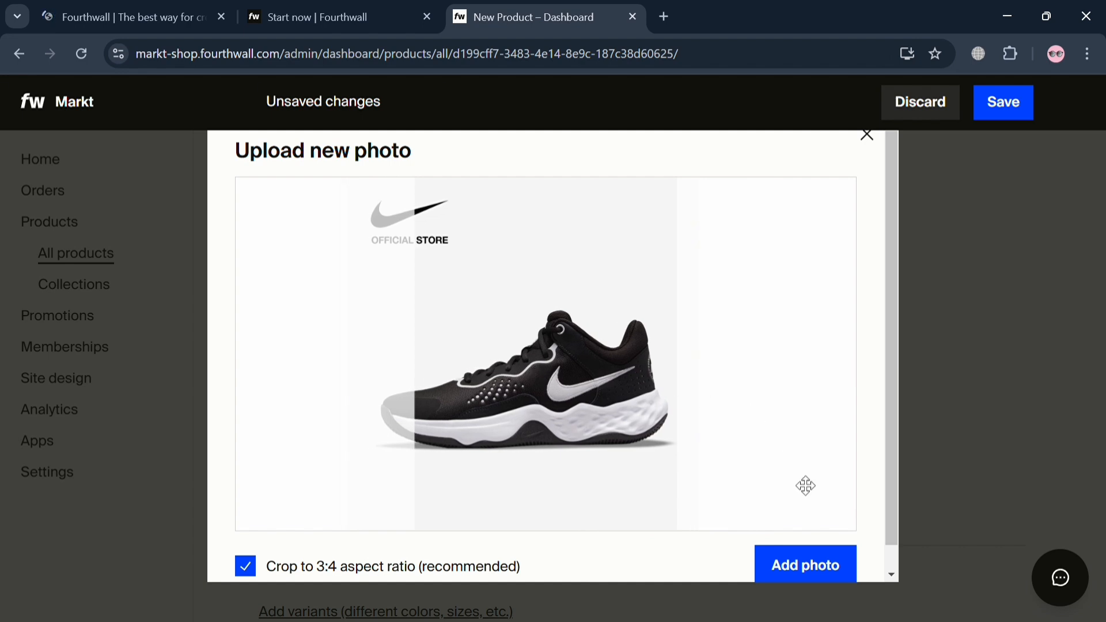
pyautogui.click(831, 572)
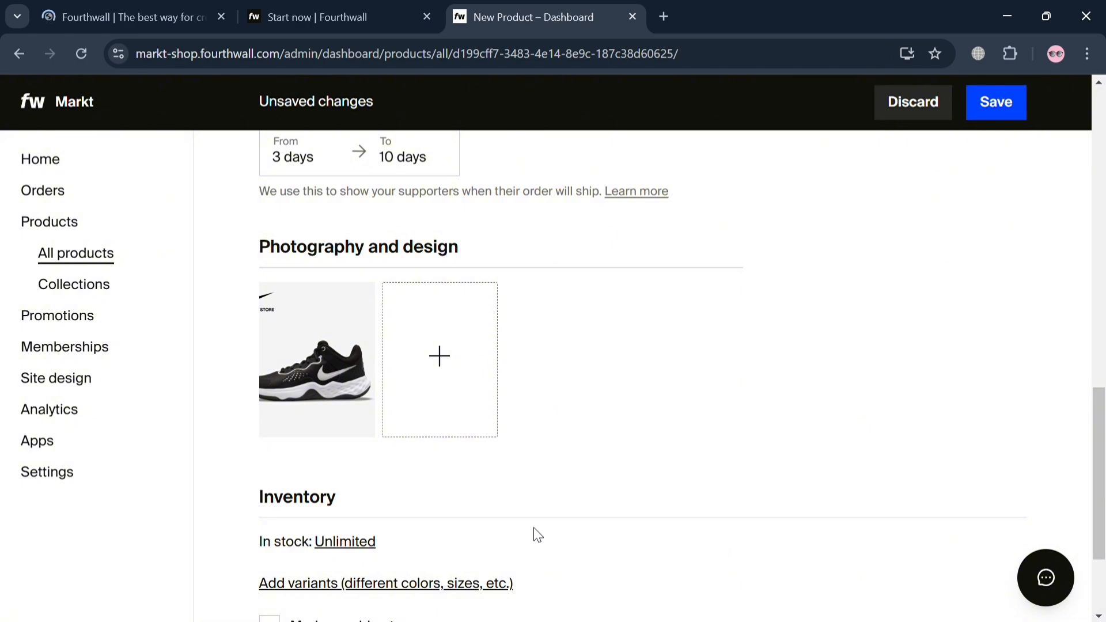
pyautogui.scroll(-3, 537, 535)
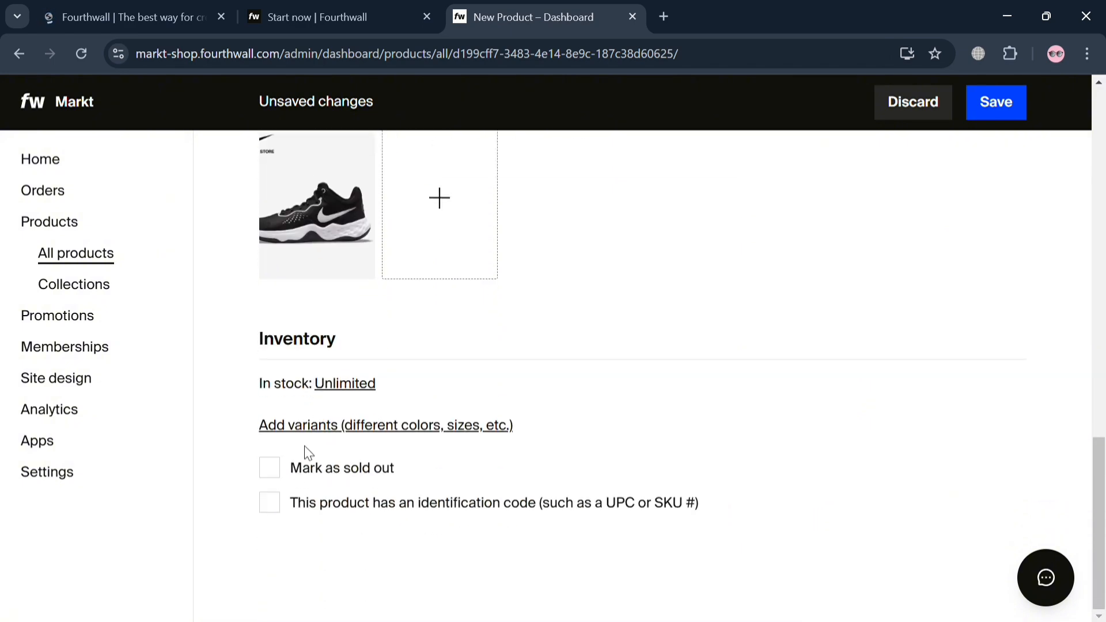
pyautogui.click(275, 477)
pyautogui.click(276, 477)
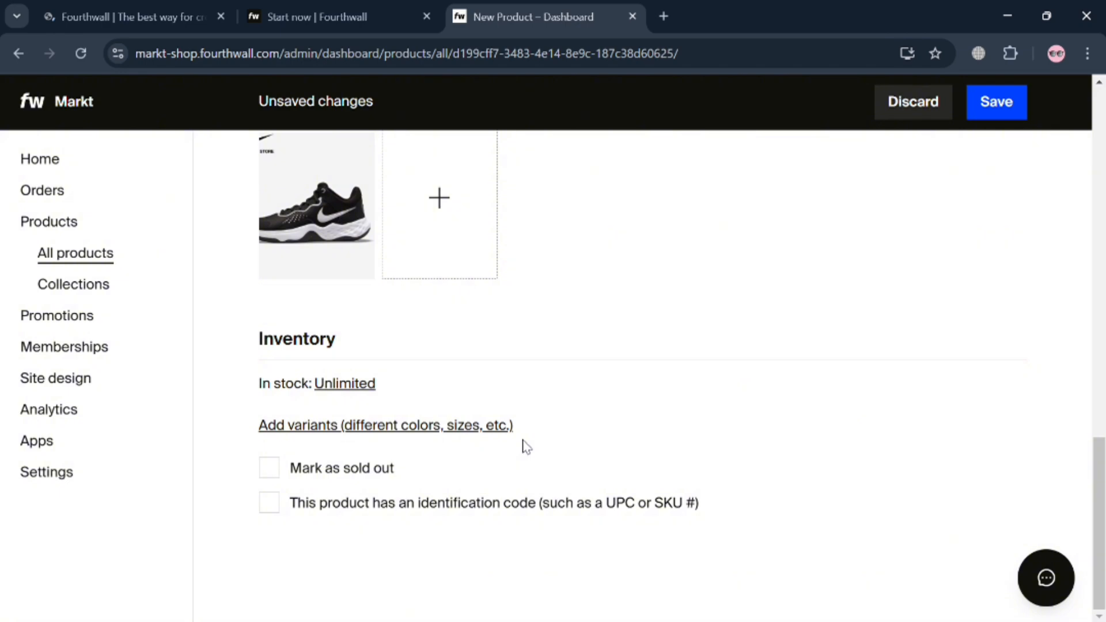
# Step: Review the product's Public and Hidden visibility options, keep Hidden, and save the product changes
pyautogui.scroll(15, 487, 551)
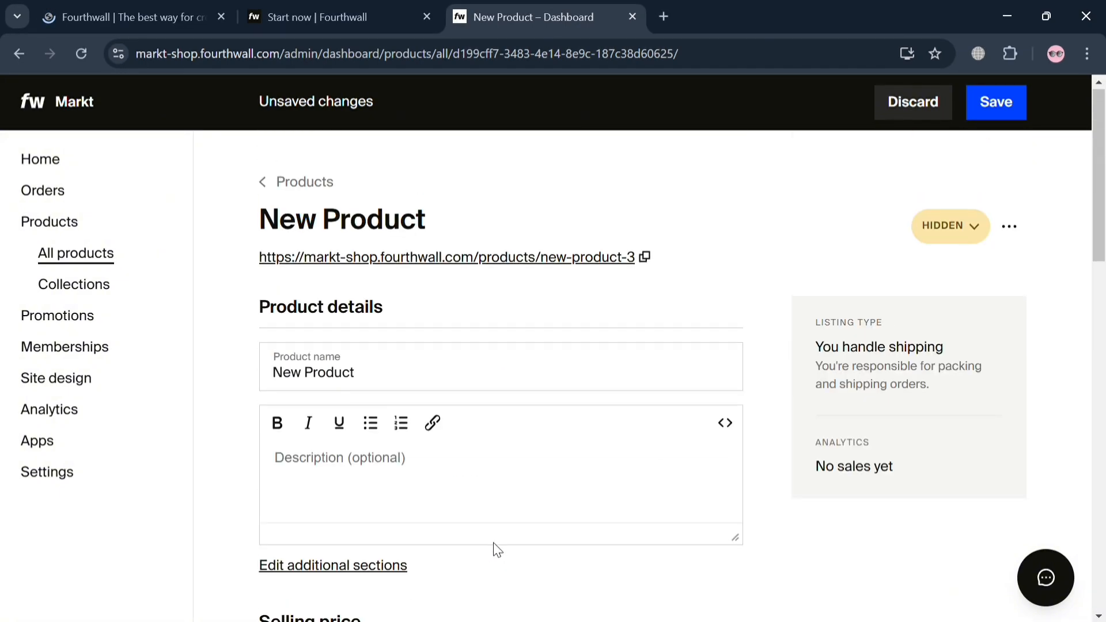
pyautogui.click(969, 244)
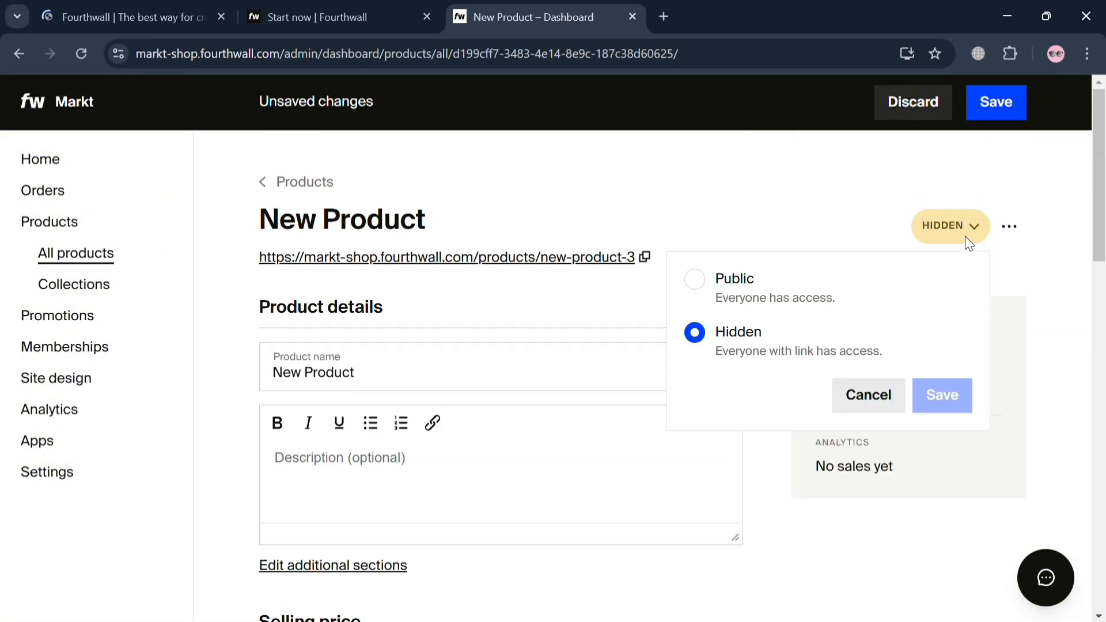
pyautogui.click(742, 283)
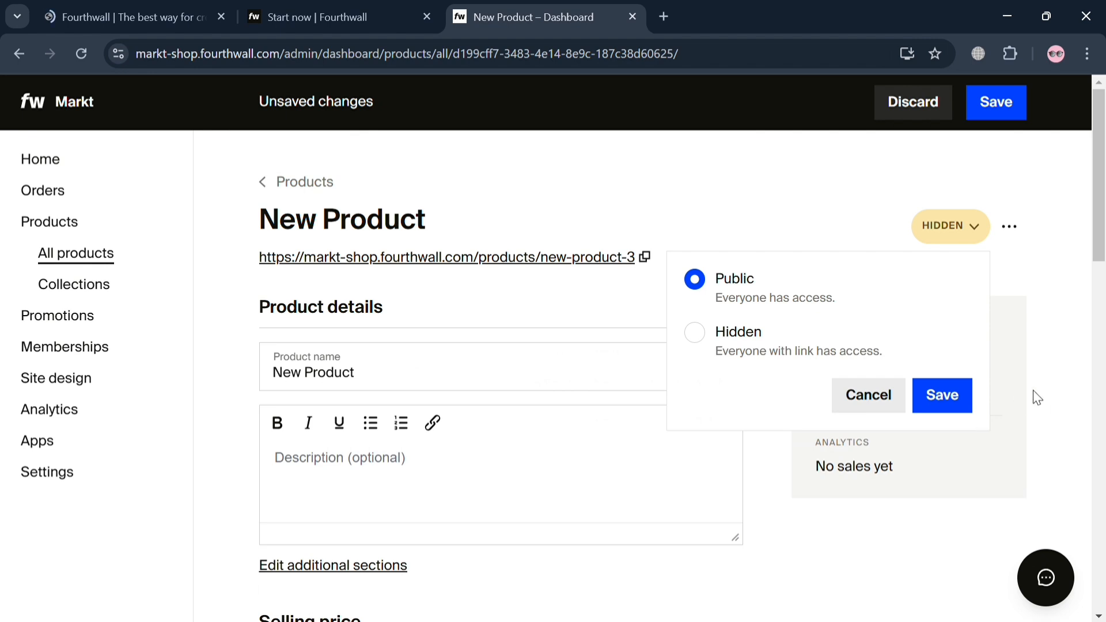
pyautogui.click(696, 337)
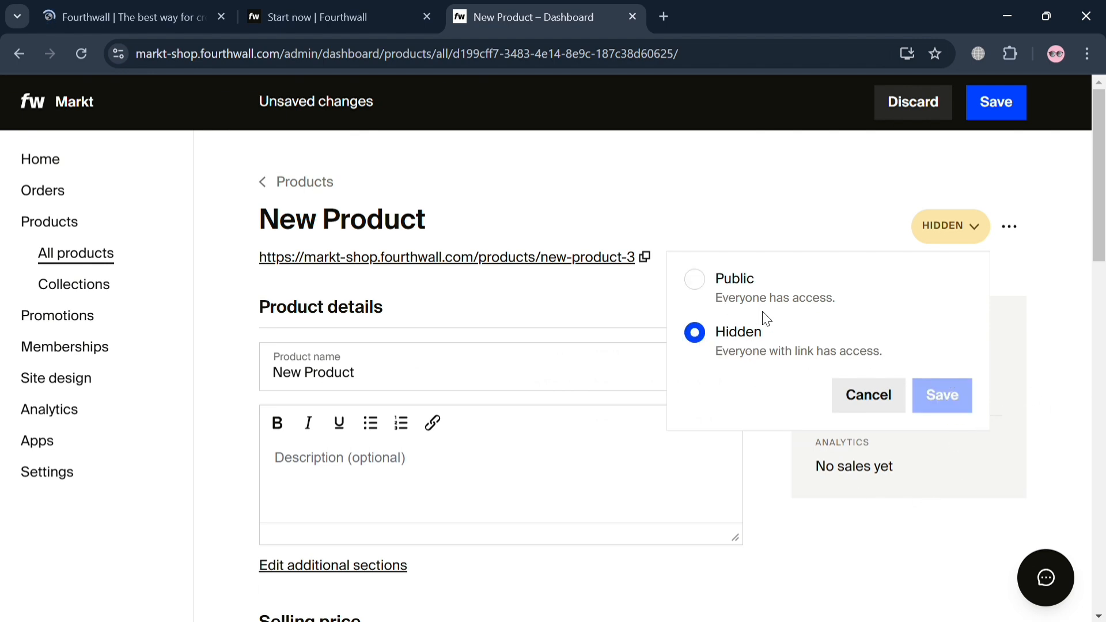
pyautogui.click(789, 246)
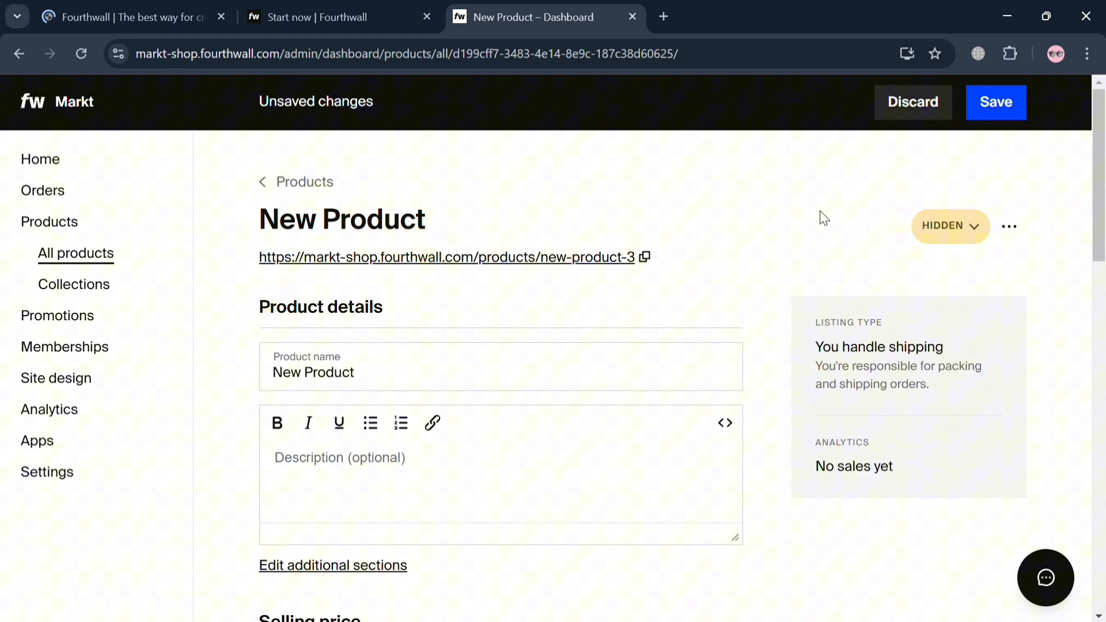
pyautogui.click(986, 115)
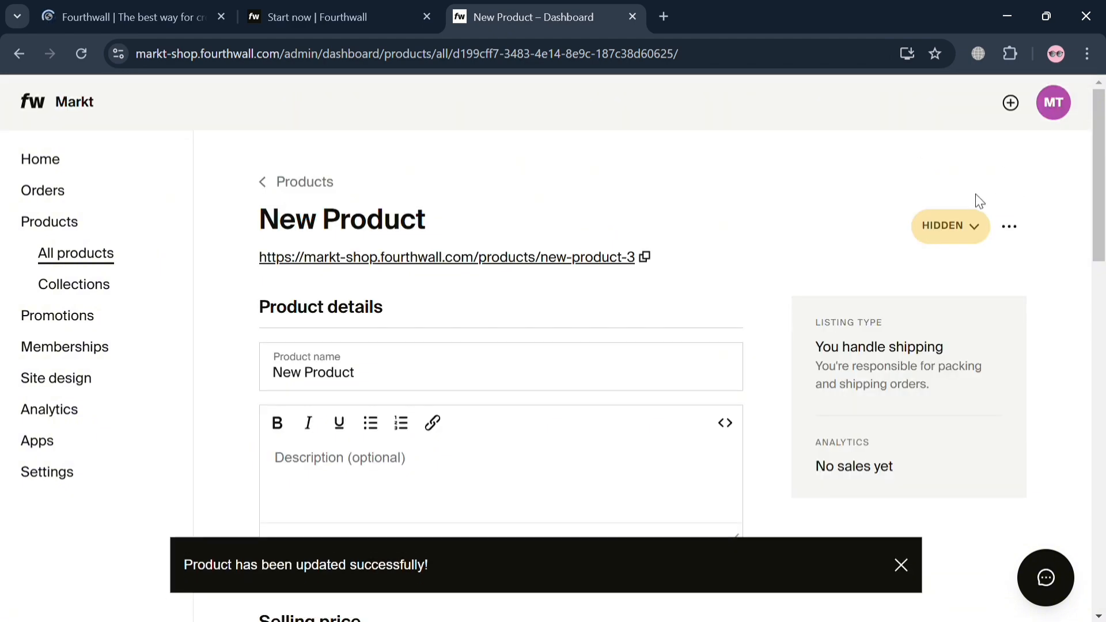
pyautogui.click(1007, 226)
pyautogui.click(962, 228)
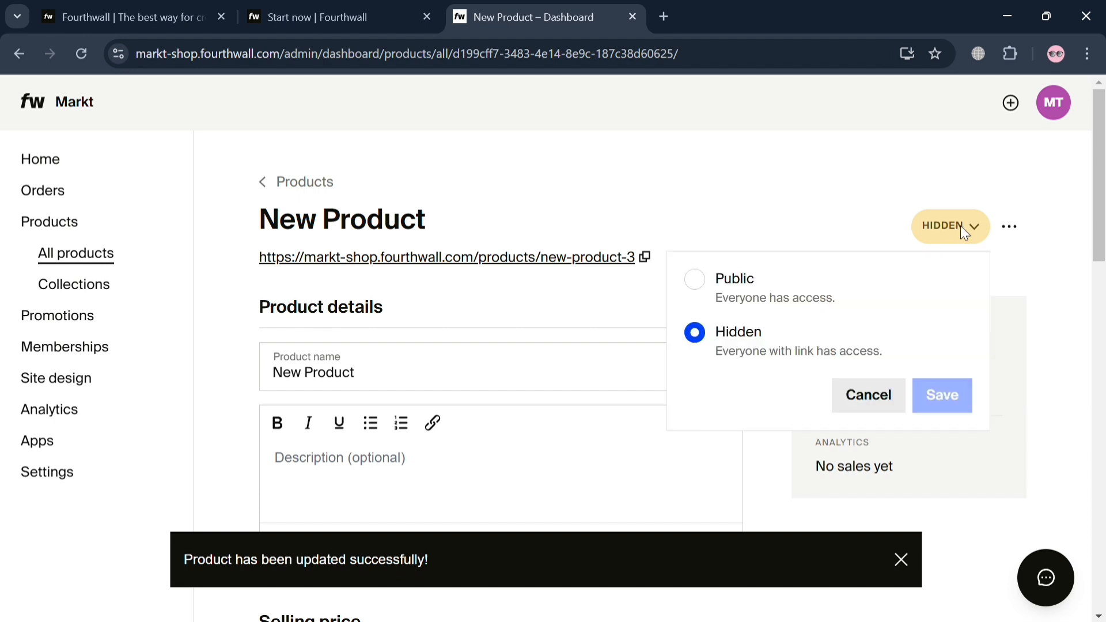
pyautogui.click(725, 294)
# Step: Preview the product's storefront page, return to the dashboard and reopen the product from the products list
pyautogui.click(586, 262)
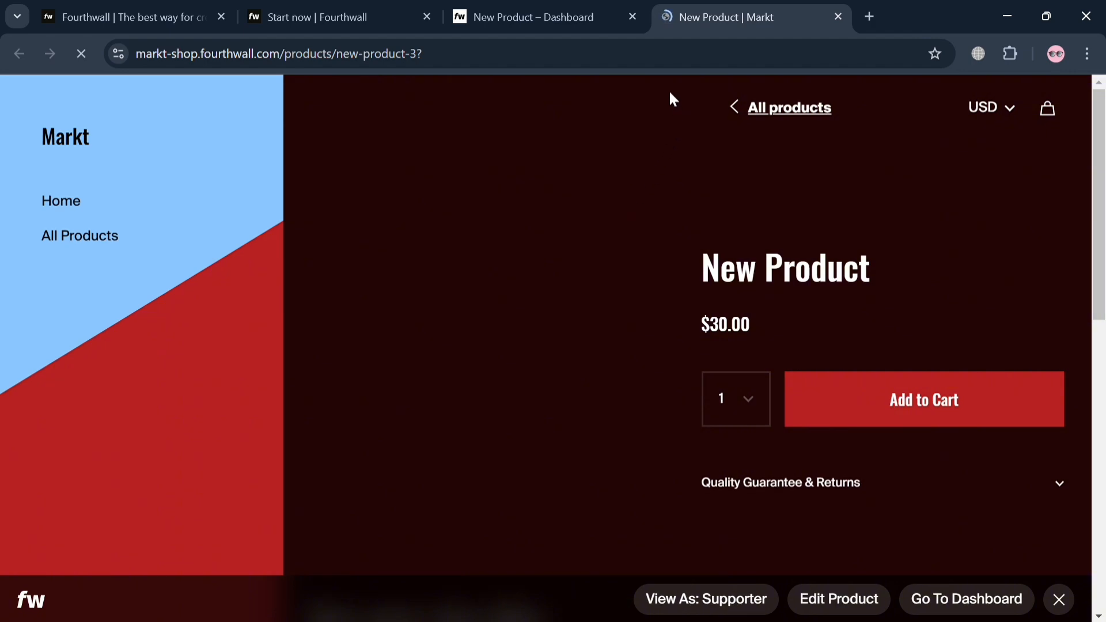
pyautogui.click(592, 8)
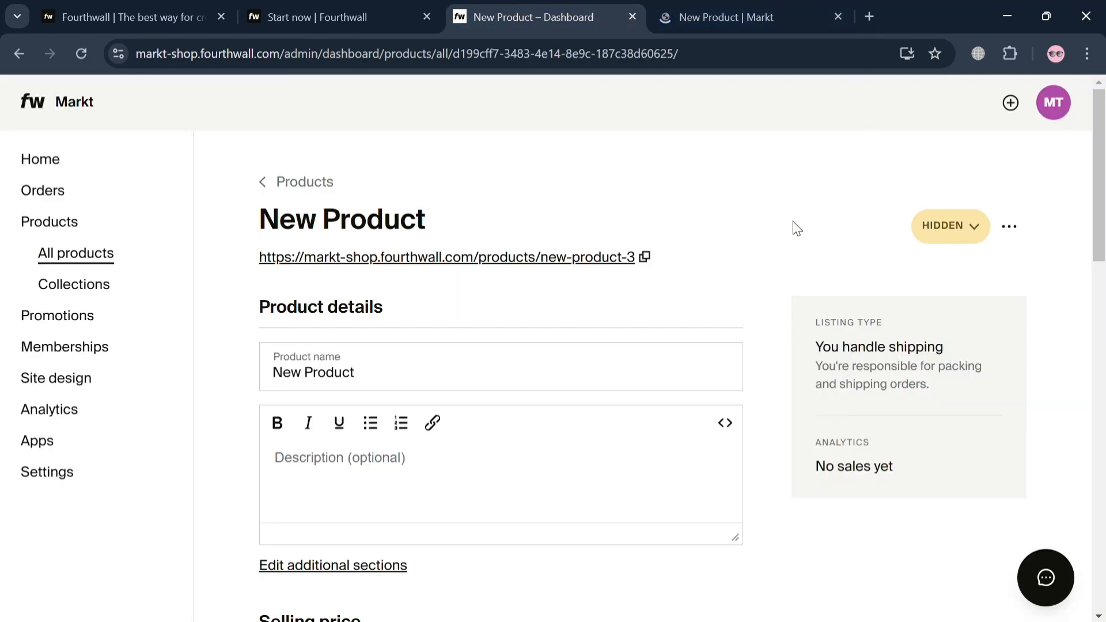
pyautogui.click(288, 187)
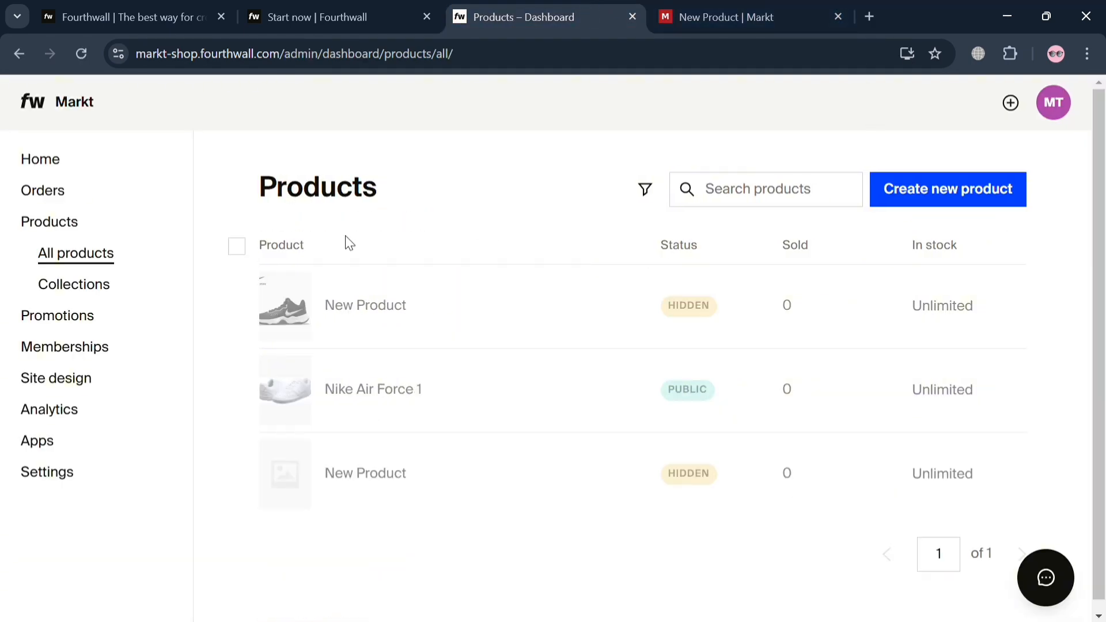
pyautogui.click(388, 323)
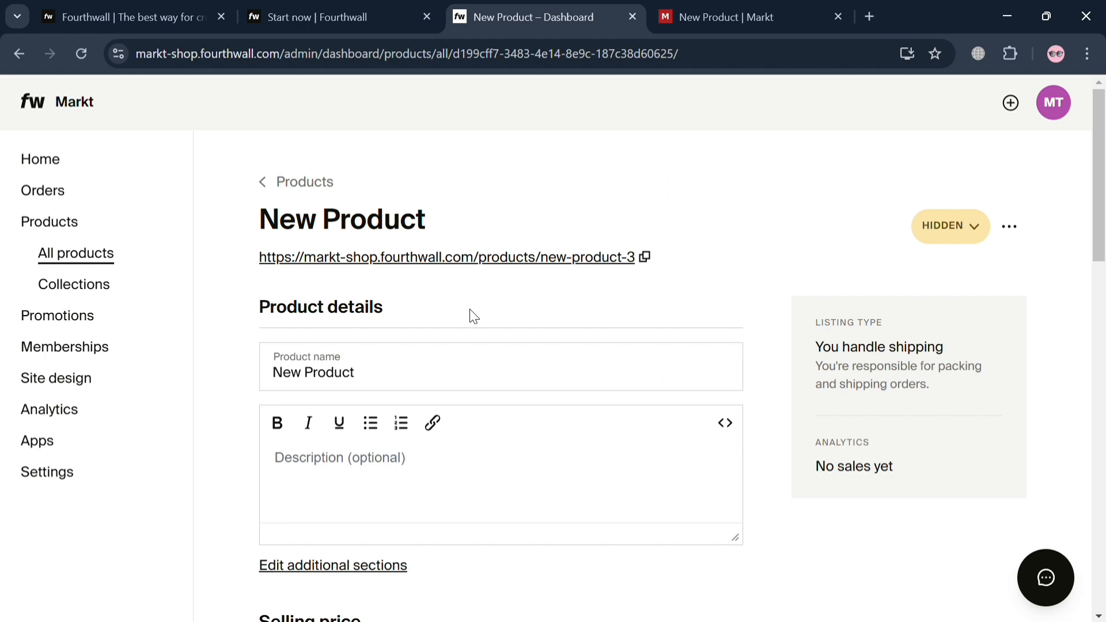
# Step: Open the storefront page again, close the duplicate tab and review the saved product settings in the dashboard
pyautogui.click(619, 257)
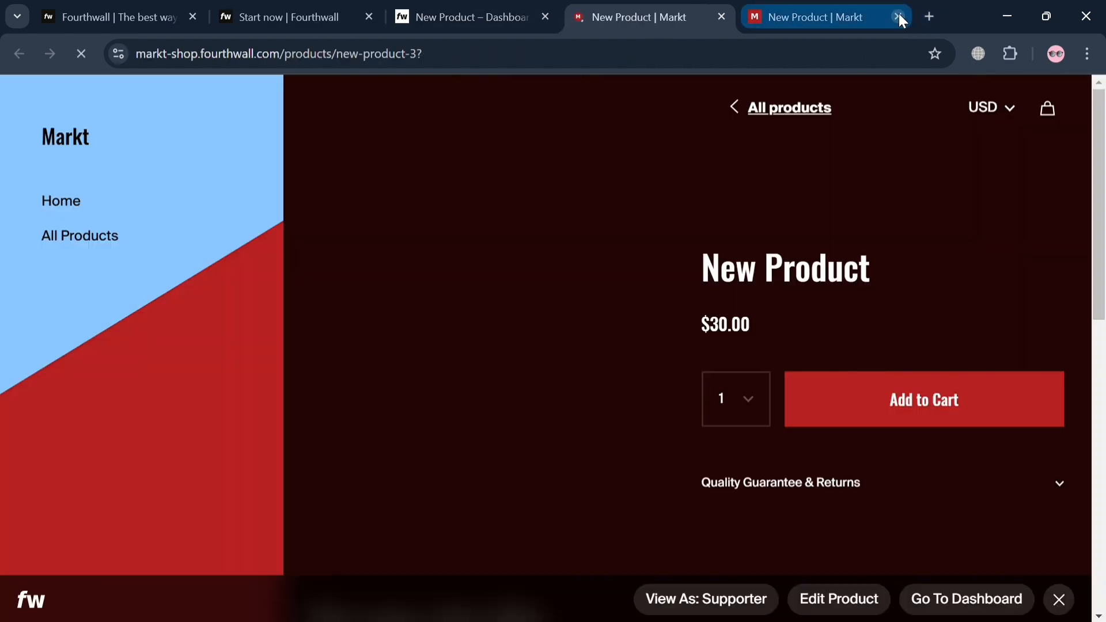
pyautogui.click(898, 17)
pyautogui.click(572, 13)
pyautogui.scroll(-10, 578, 373)
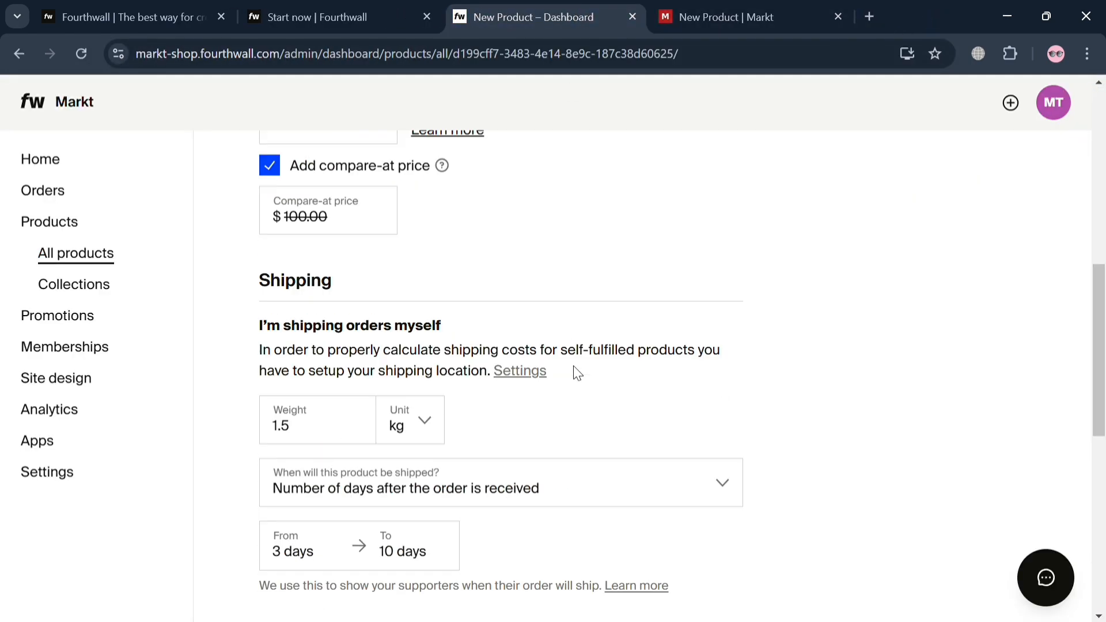
pyautogui.scroll(-5, 578, 374)
pyautogui.scroll(15, 573, 372)
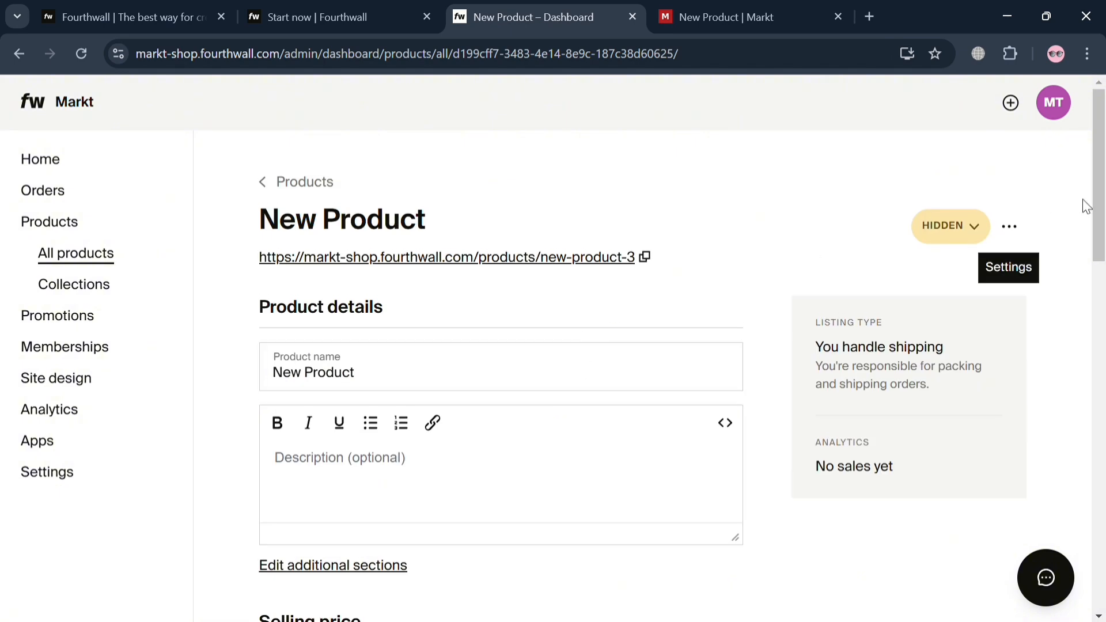
# Step: Change the product's visibility to Public and save the setting
pyautogui.click(937, 235)
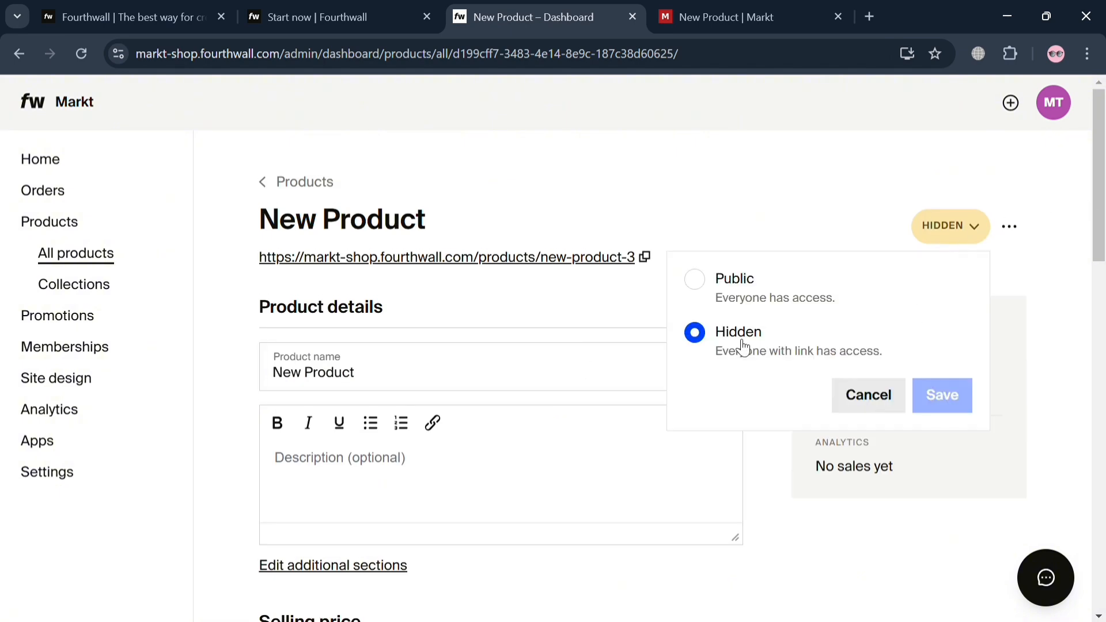
pyautogui.click(698, 280)
pyautogui.click(933, 392)
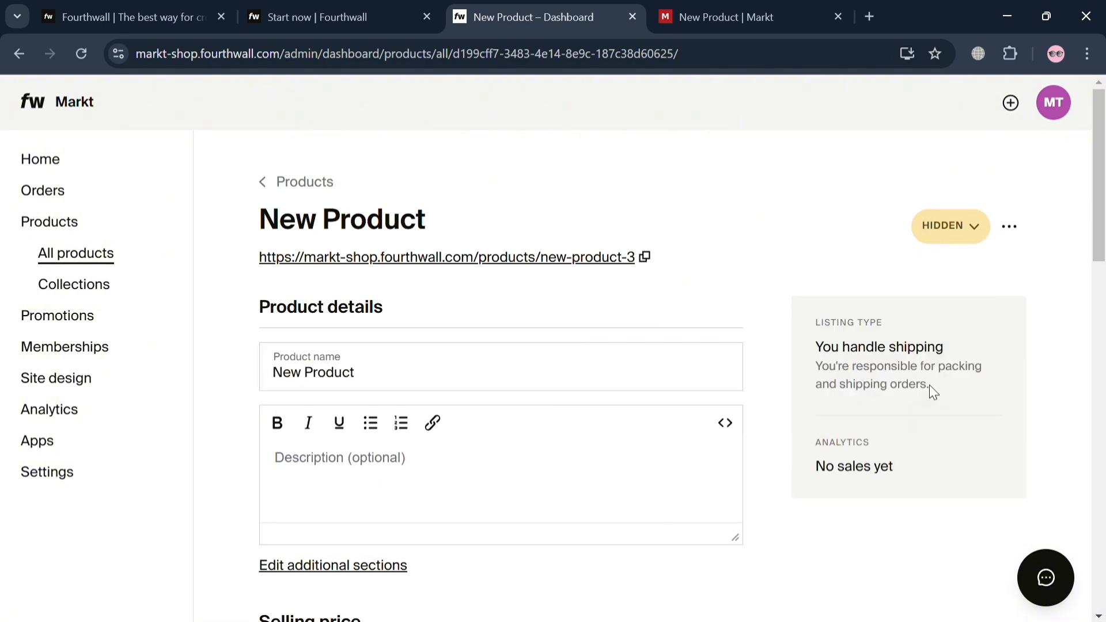
pyautogui.scroll(-8, 599, 486)
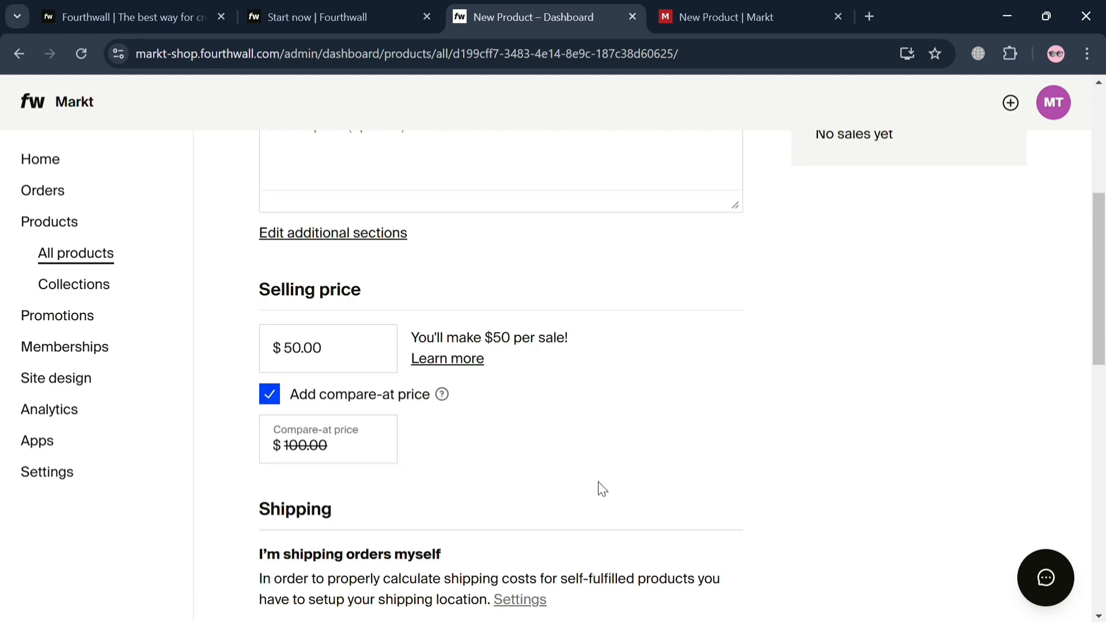
pyautogui.scroll(8, 607, 492)
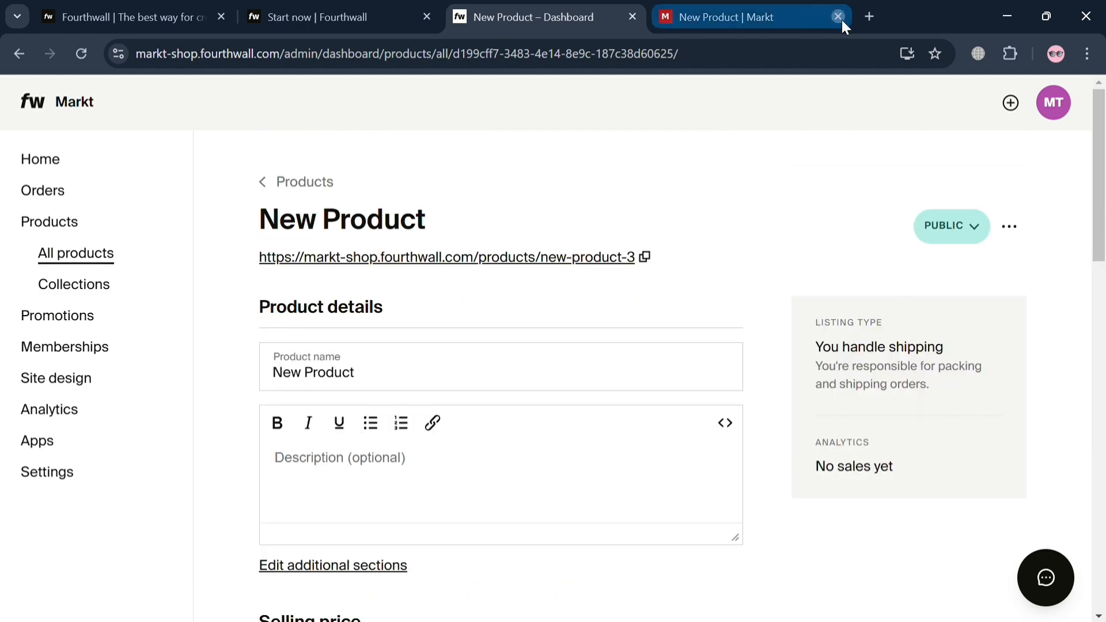
# Step: Close the product's storefront tab, return to the products list and look over the listed products
pyautogui.click(838, 17)
pyautogui.scroll(-6, 353, 475)
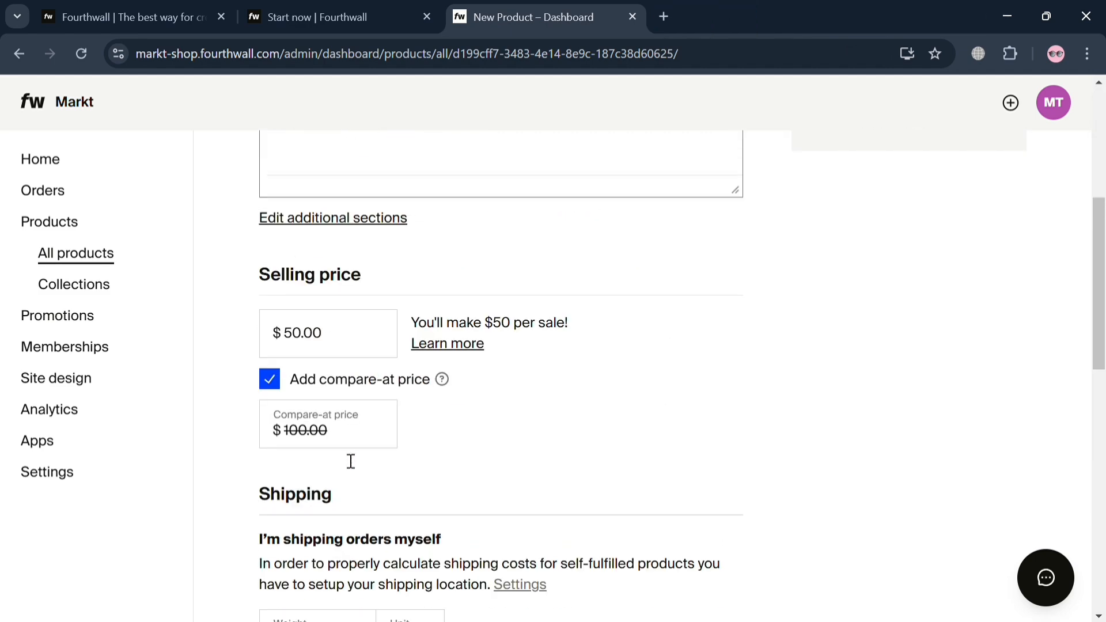
pyautogui.scroll(6, 344, 459)
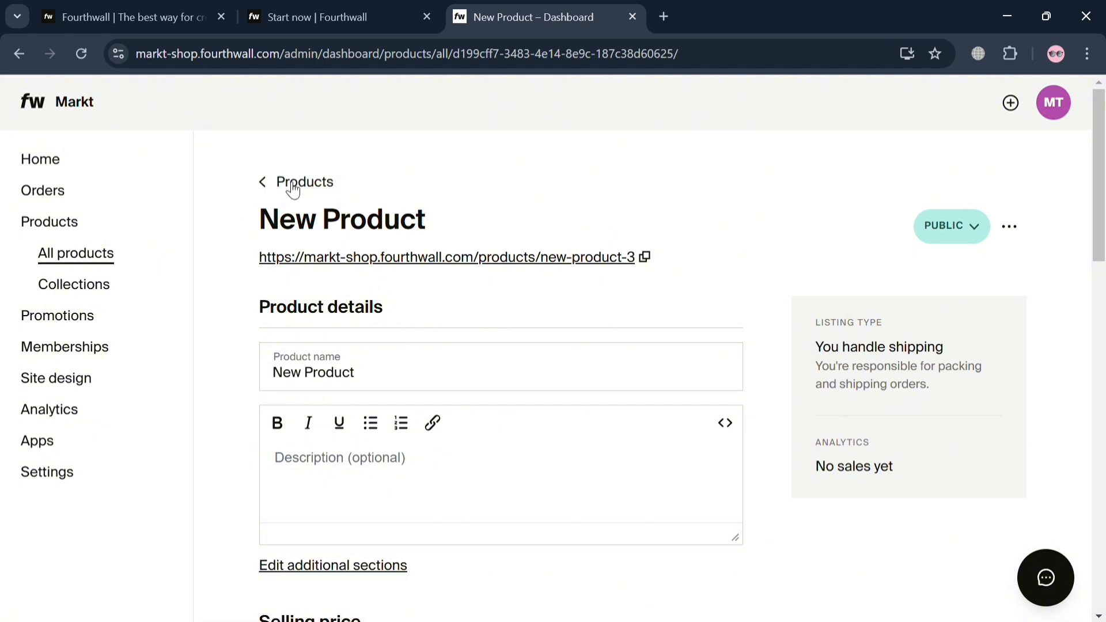
pyautogui.click(290, 183)
pyautogui.scroll(-1, 344, 490)
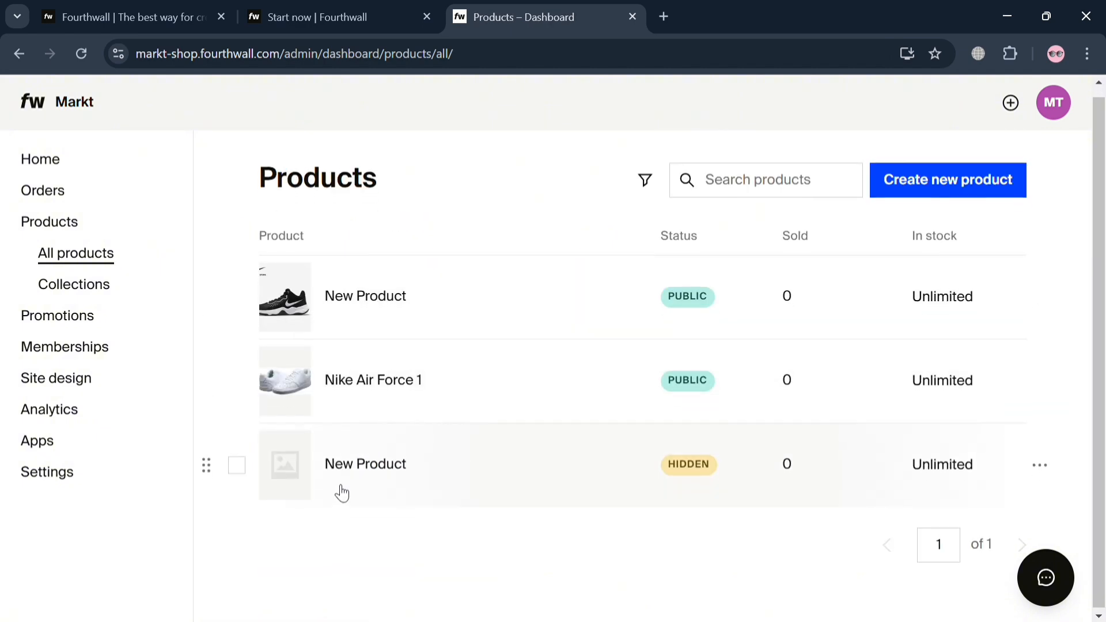
pyautogui.scroll(1, 343, 491)
# Step: Create a new digital product listing and review its file, selling price, photography and inventory settings
pyautogui.click(894, 193)
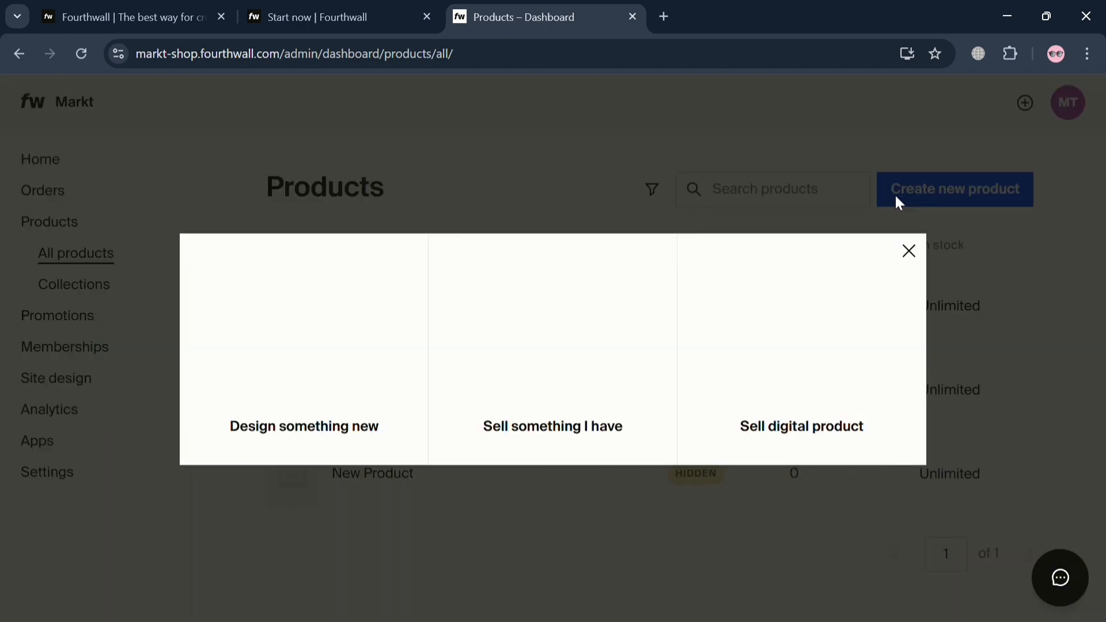
pyautogui.click(824, 336)
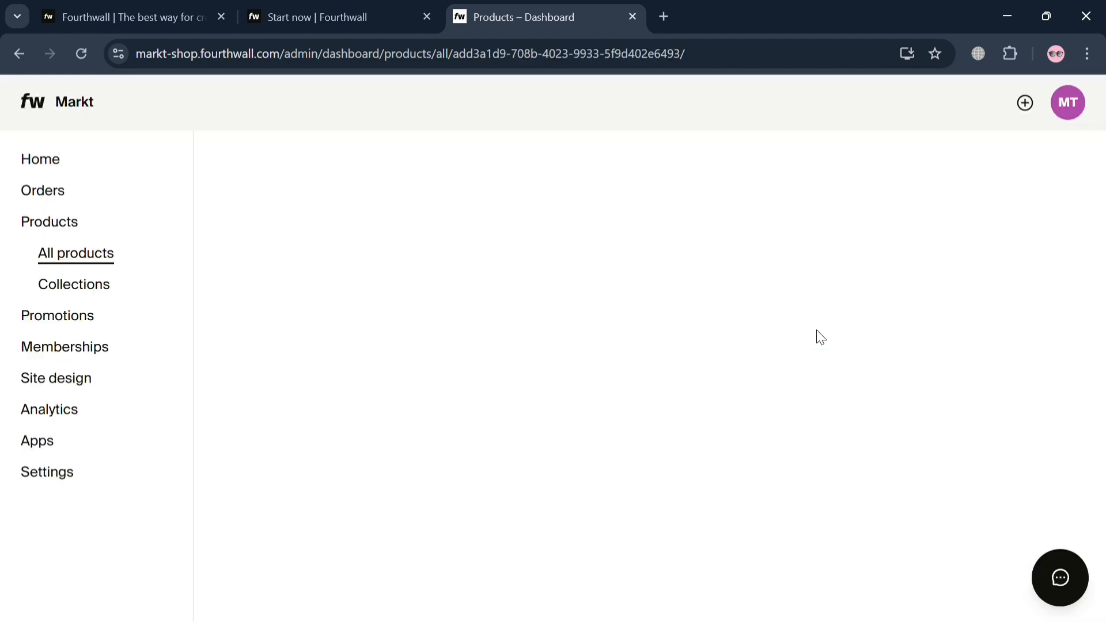
pyautogui.scroll(-10, 537, 392)
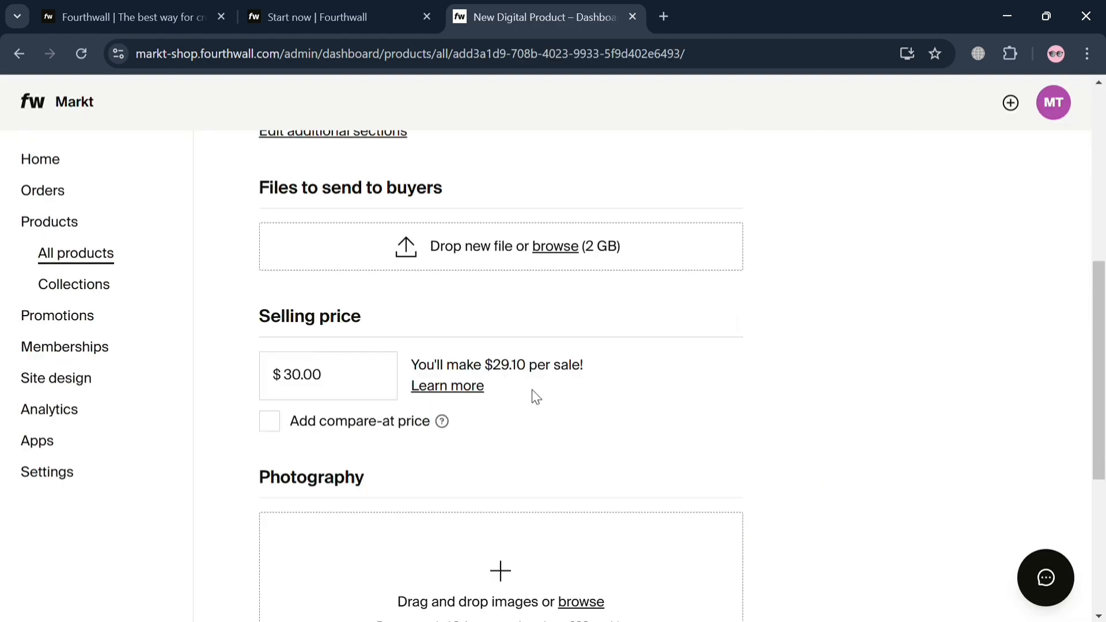
pyautogui.scroll(2, 558, 445)
pyautogui.scroll(9, 547, 432)
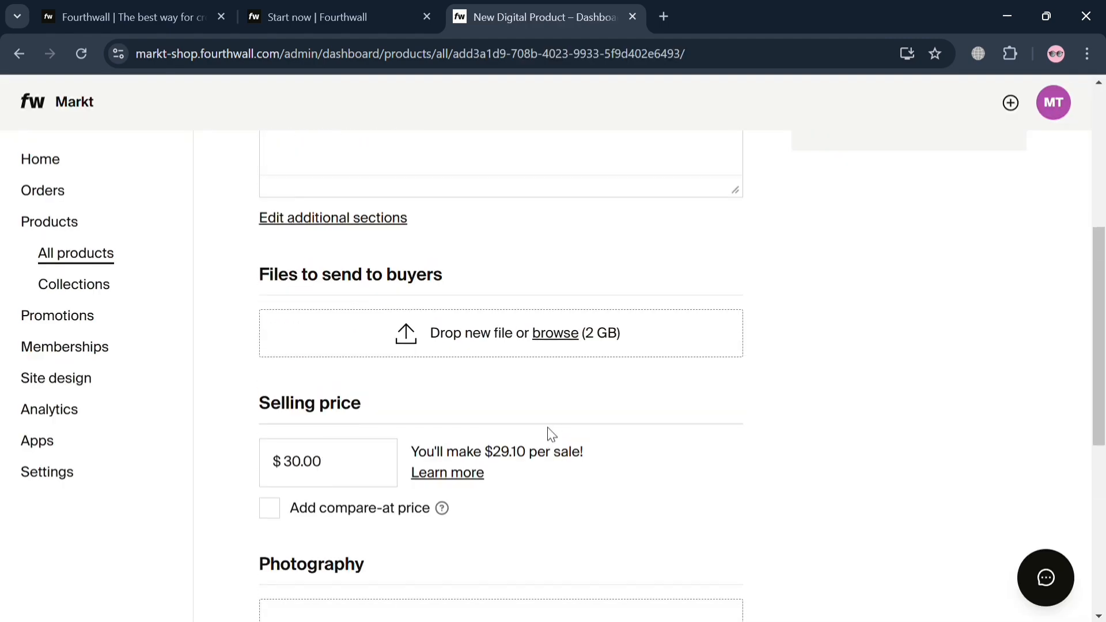
pyautogui.scroll(-6, 533, 432)
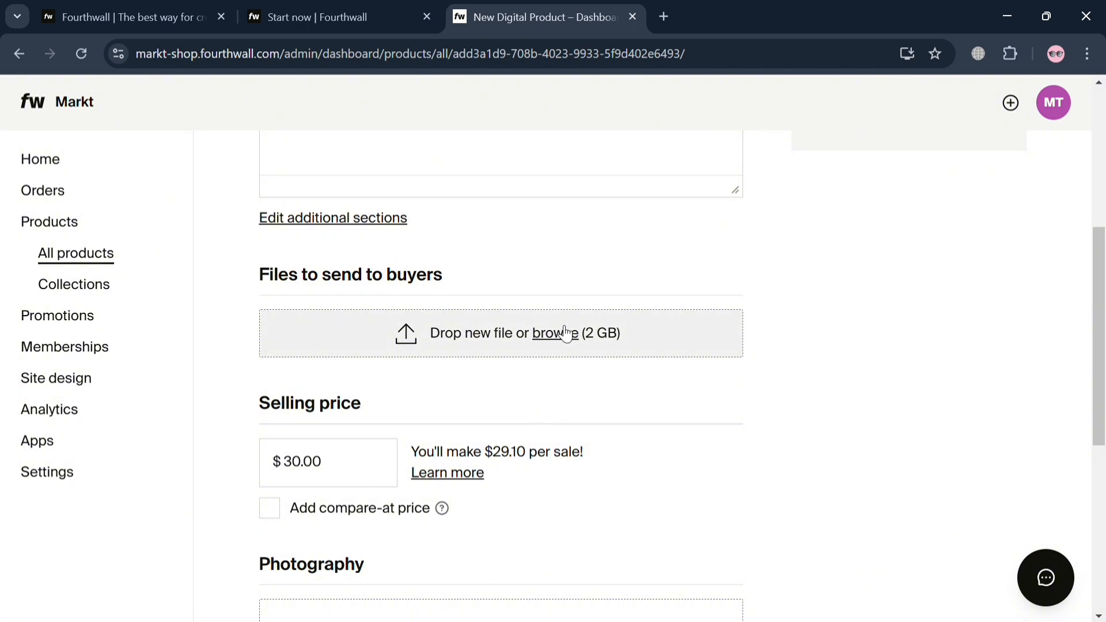
pyautogui.scroll(-7, 511, 424)
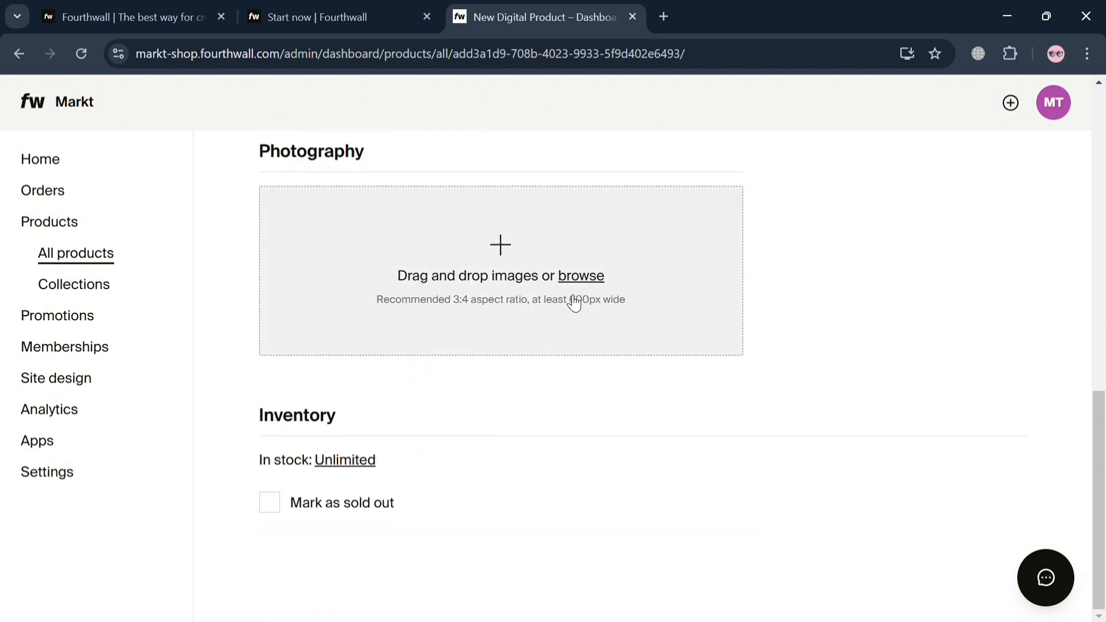
pyautogui.scroll(8, 578, 375)
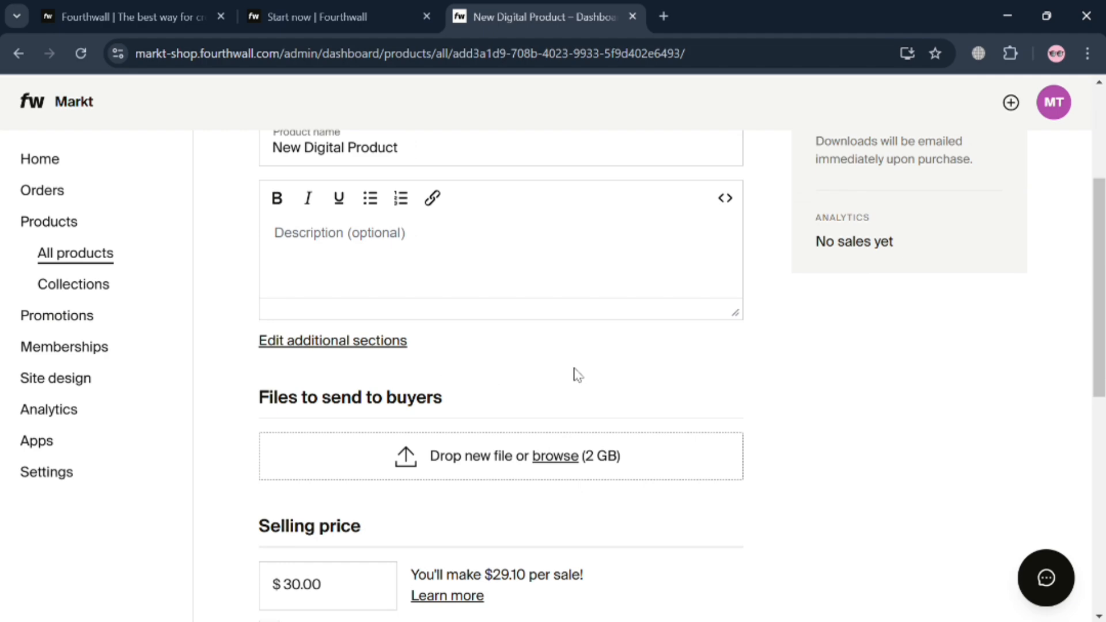
pyautogui.scroll(4, 579, 375)
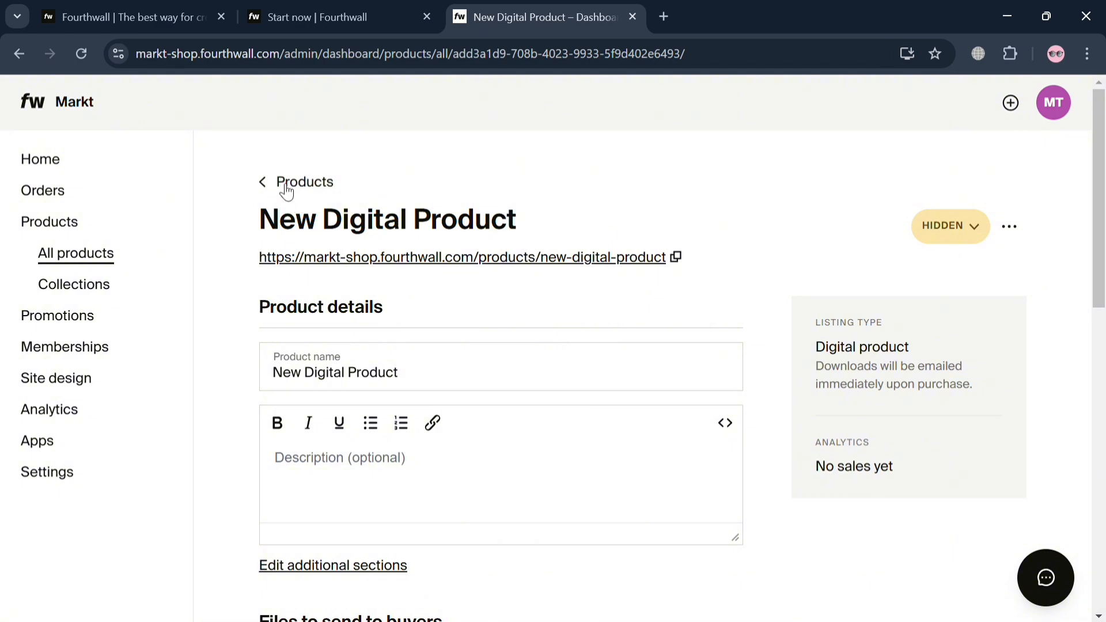
# Step: Reopen the public shoe listing from the products list and rename the product NIKE SHOES
pyautogui.click(286, 183)
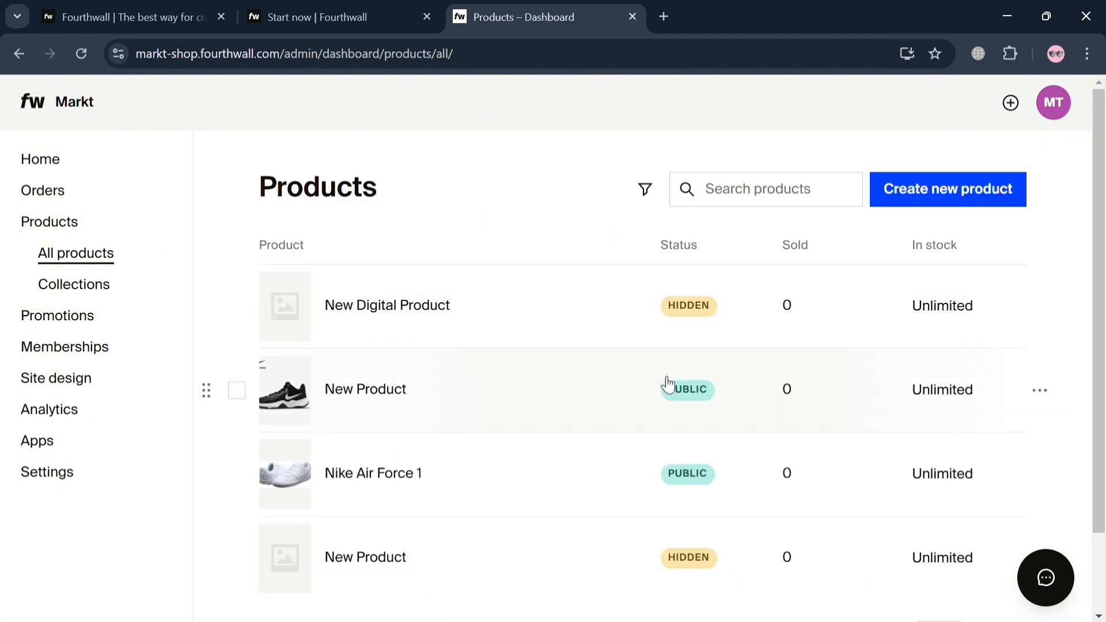
pyautogui.click(411, 395)
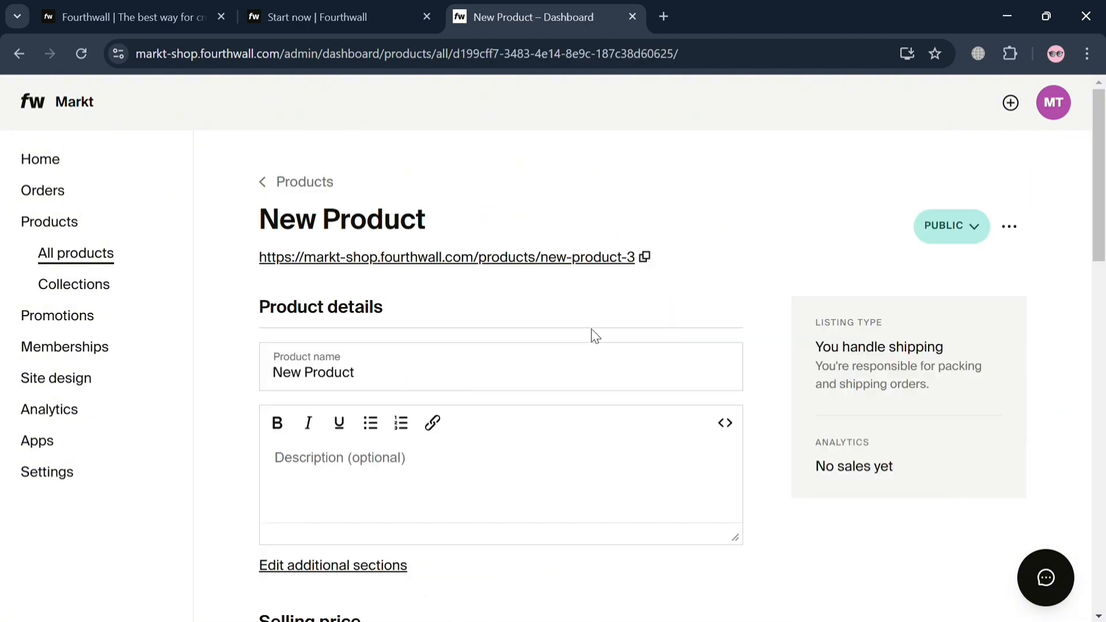
pyautogui.click(1011, 227)
pyautogui.tripleClick(406, 388)
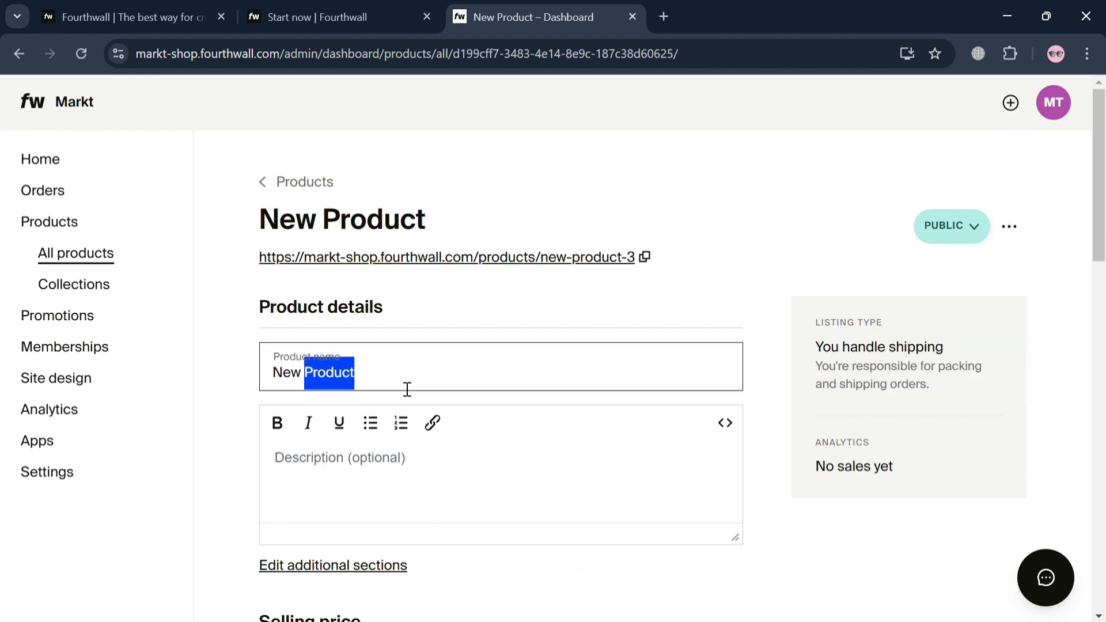
pyautogui.press('BackSpace')
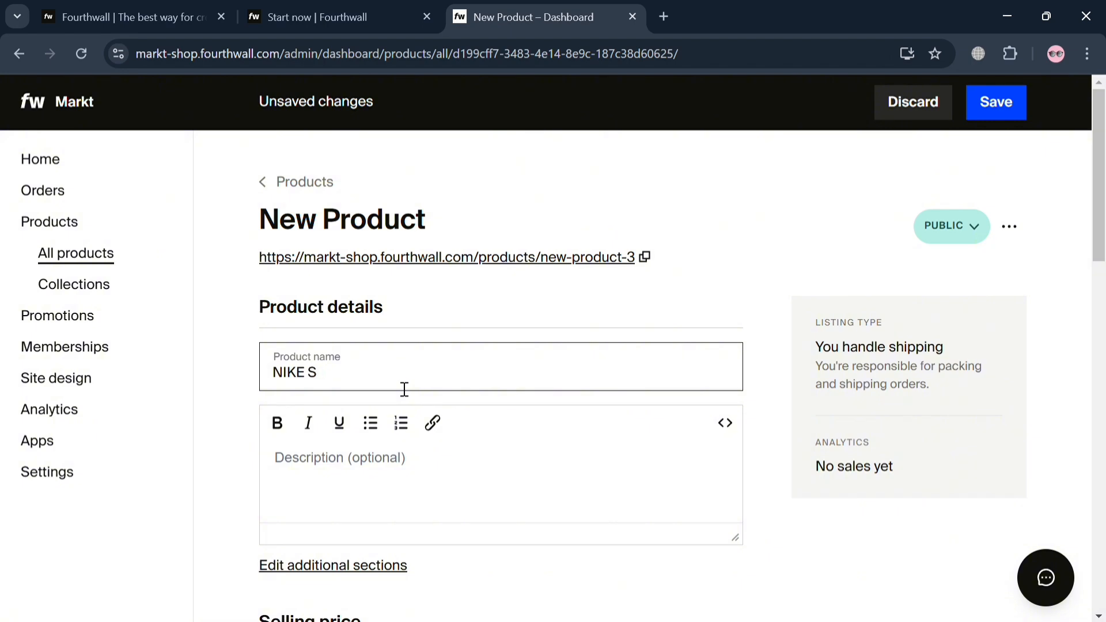
pyautogui.write('NIKE SHOES')
# Step: Save the renamed product and update its URL to nike-shoes to match the new name
pyautogui.scroll(-3, 435, 385)
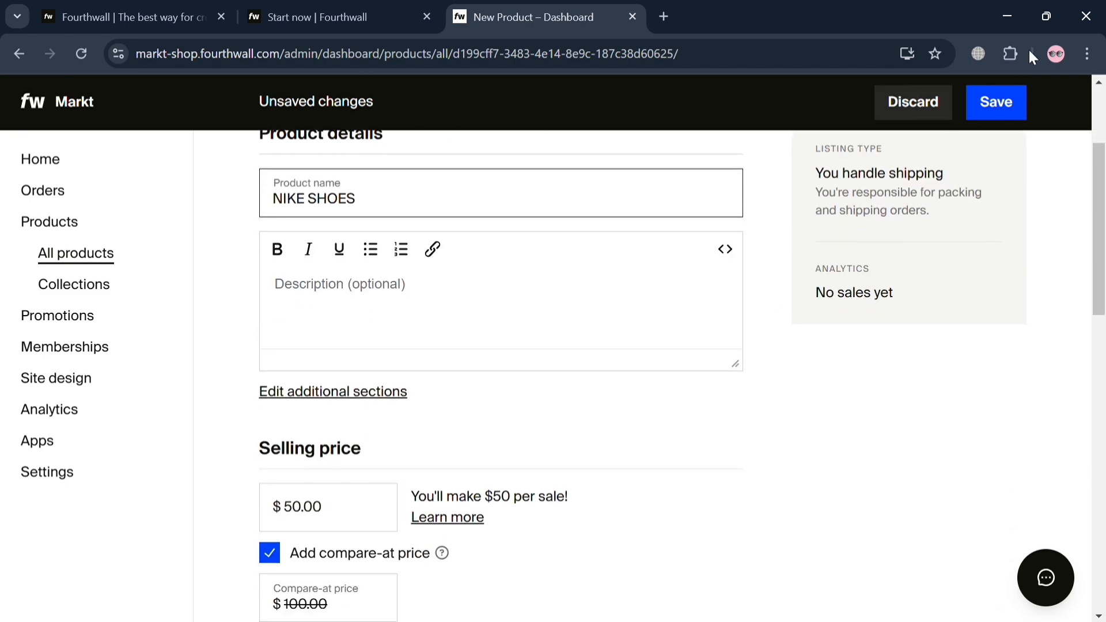
pyautogui.click(1017, 109)
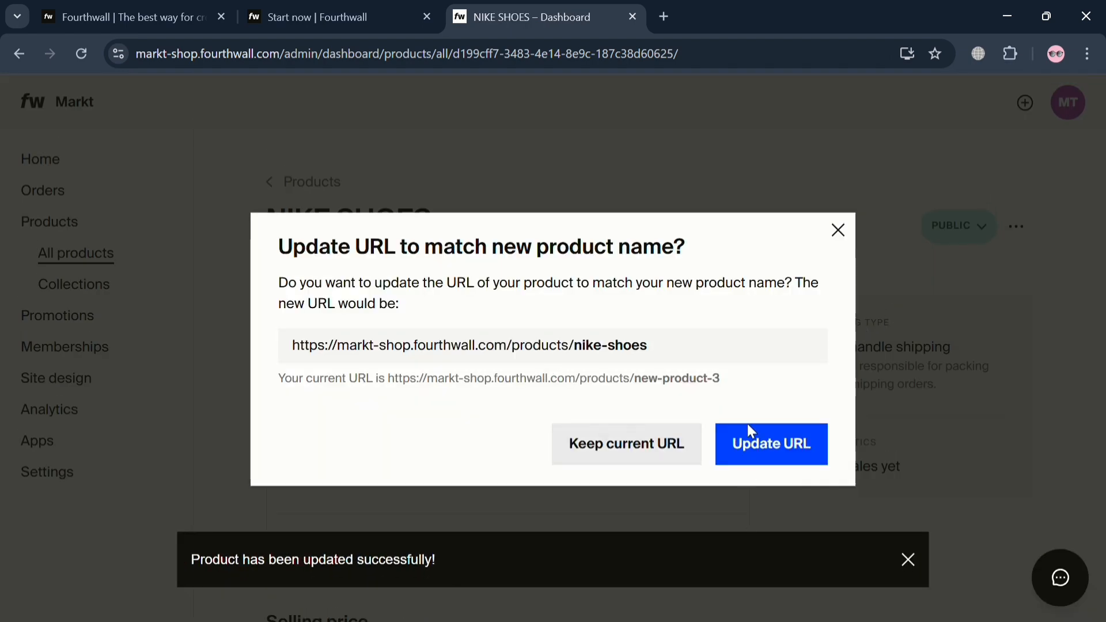
pyautogui.click(766, 446)
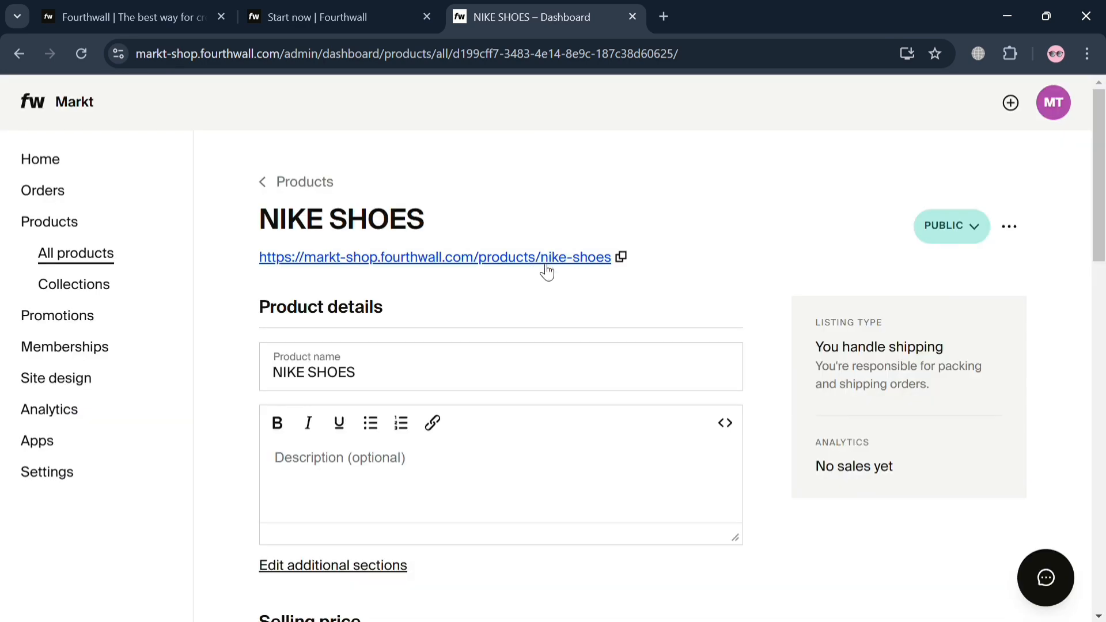
# Step: View the product's storefront page and reopen the product from the store's All Products collection
pyautogui.click(547, 256)
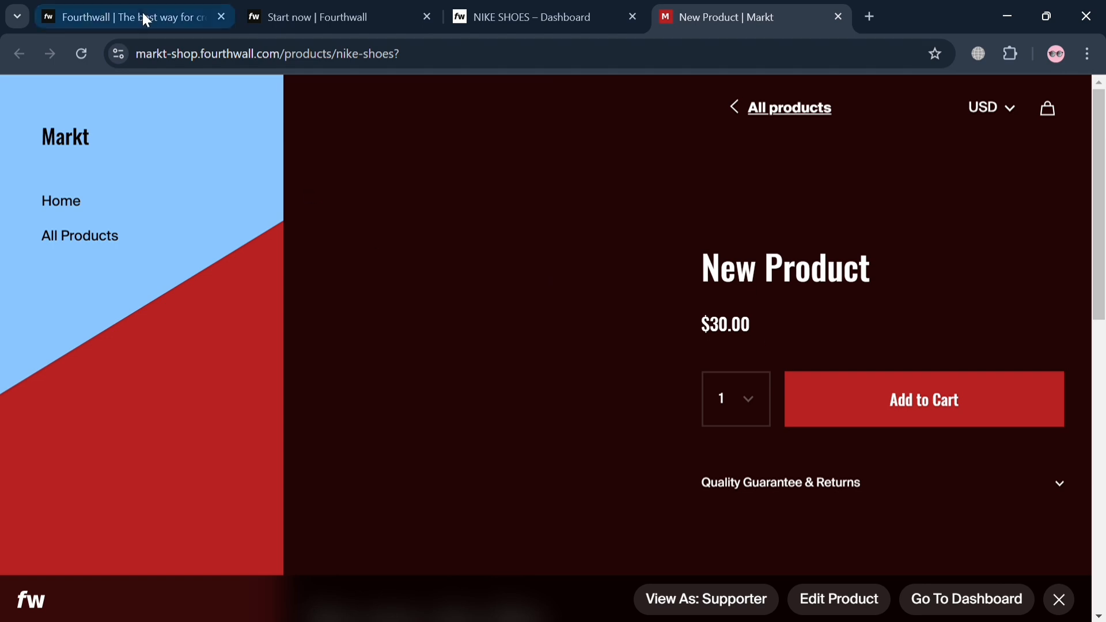
pyautogui.click(83, 240)
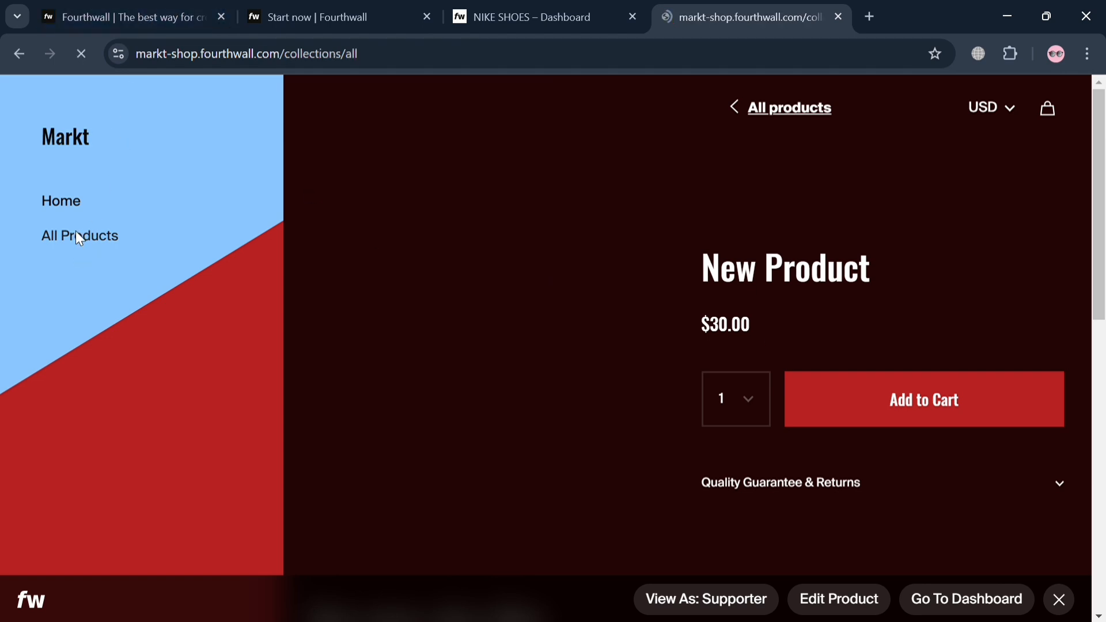
pyautogui.click(593, 323)
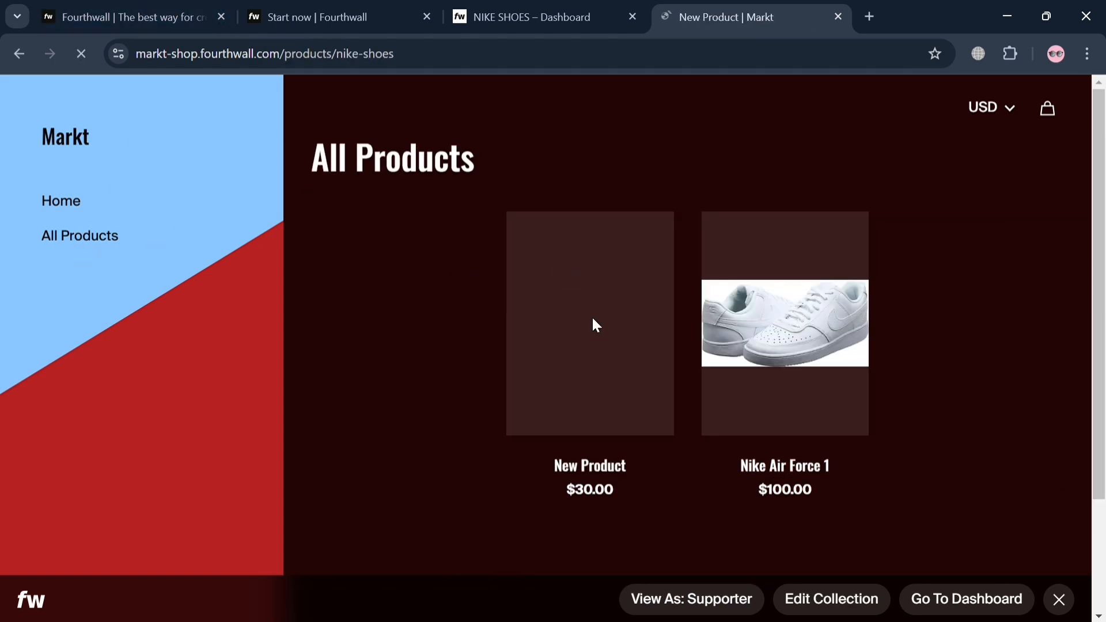
# Step: Add one unit of the product to the cart and review the checkout's message and donation options
pyautogui.click(971, 402)
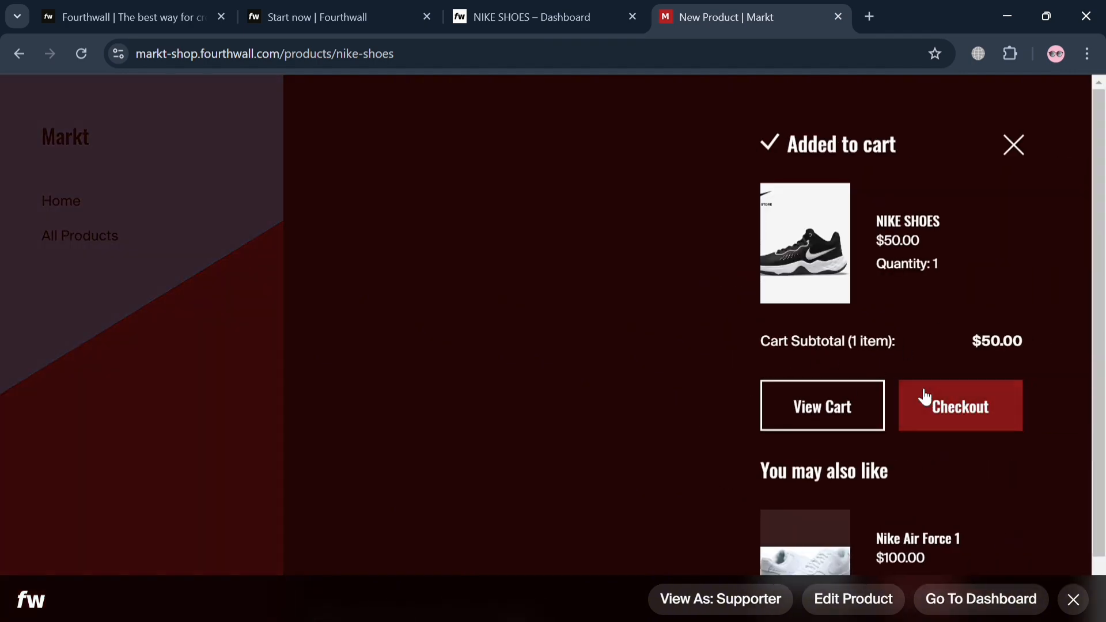
pyautogui.scroll(-1, 924, 395)
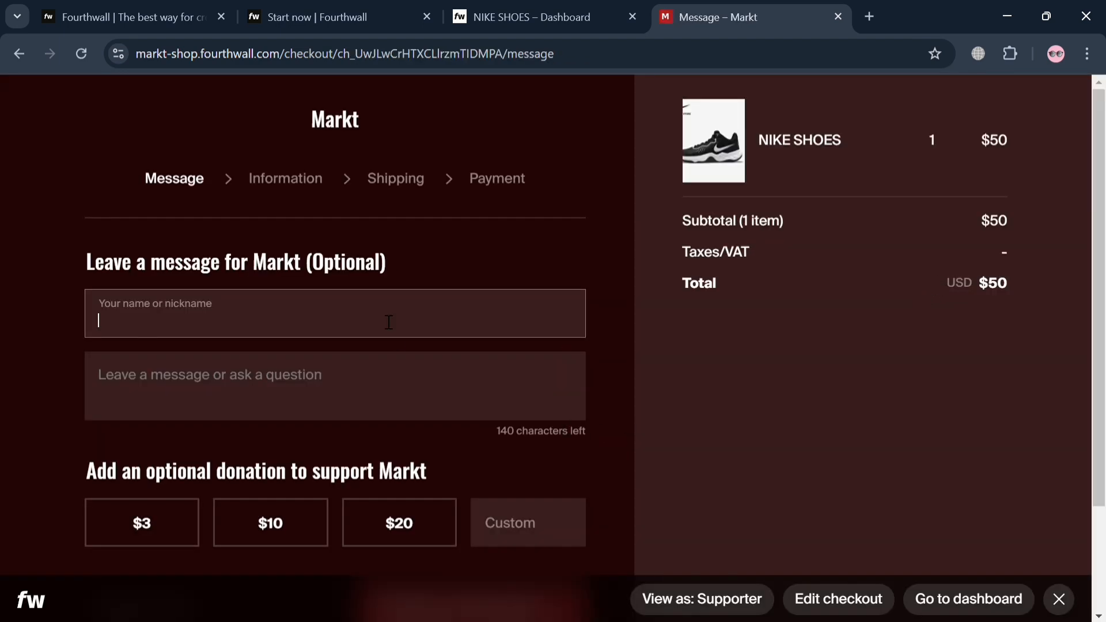
pyautogui.scroll(-3, 389, 322)
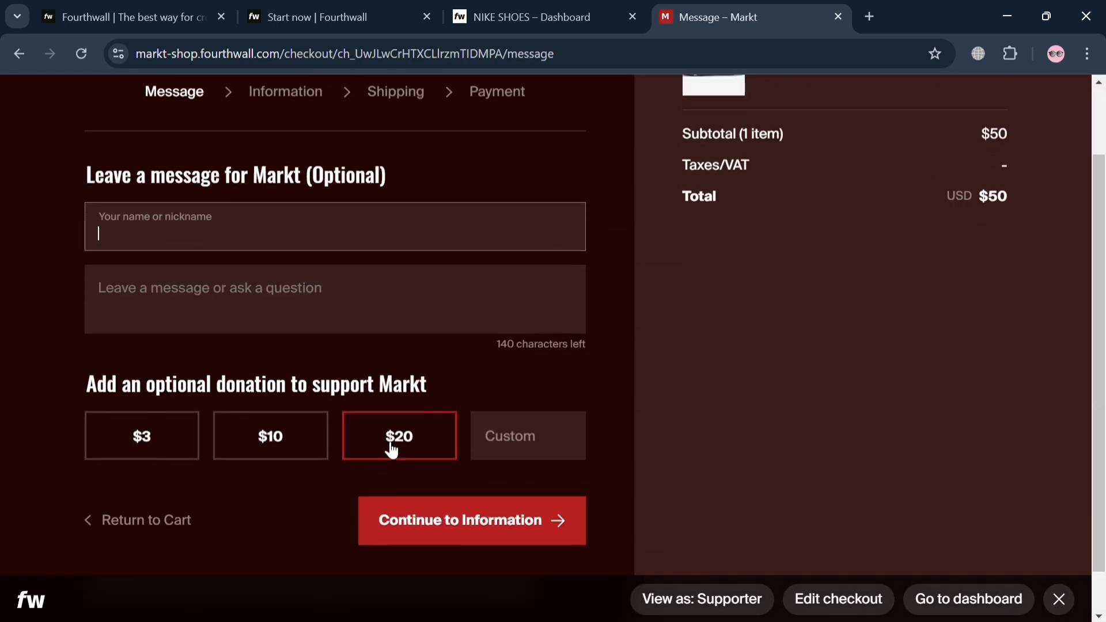
pyautogui.scroll(3, 444, 230)
pyautogui.click(305, 193)
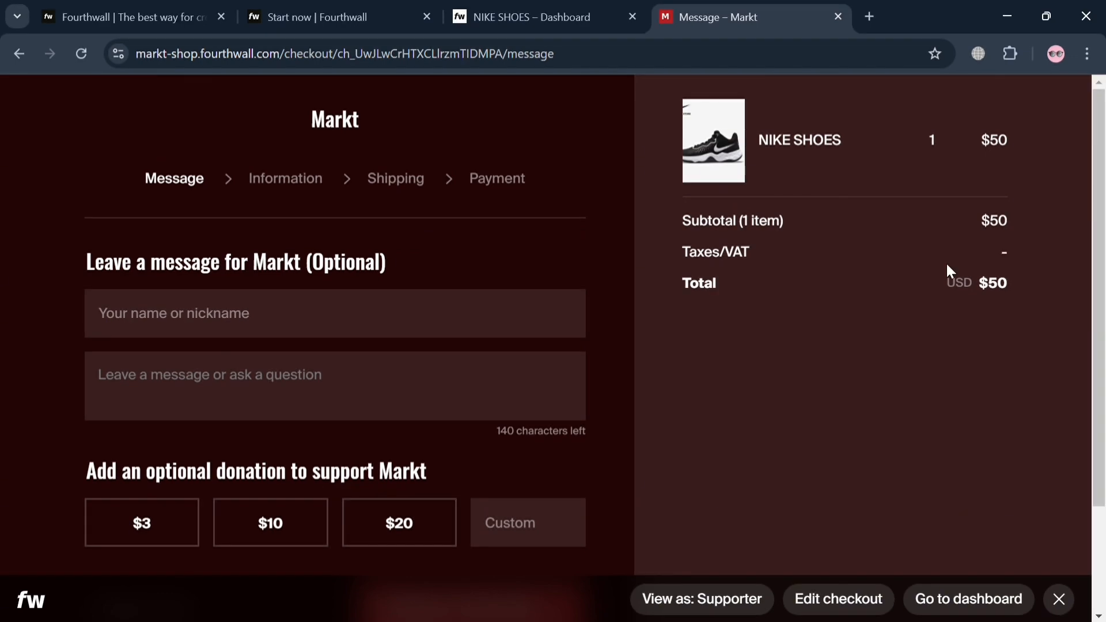
# Step: Return to the dashboard, open the site design editor and review the home page layout
pyautogui.click(545, 13)
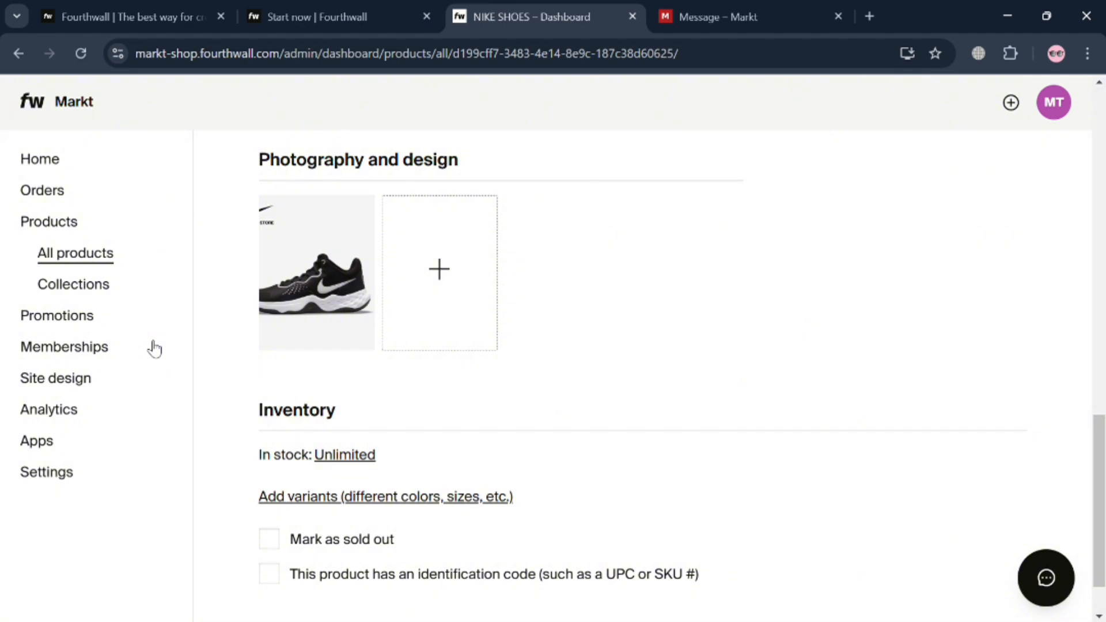
pyautogui.click(56, 378)
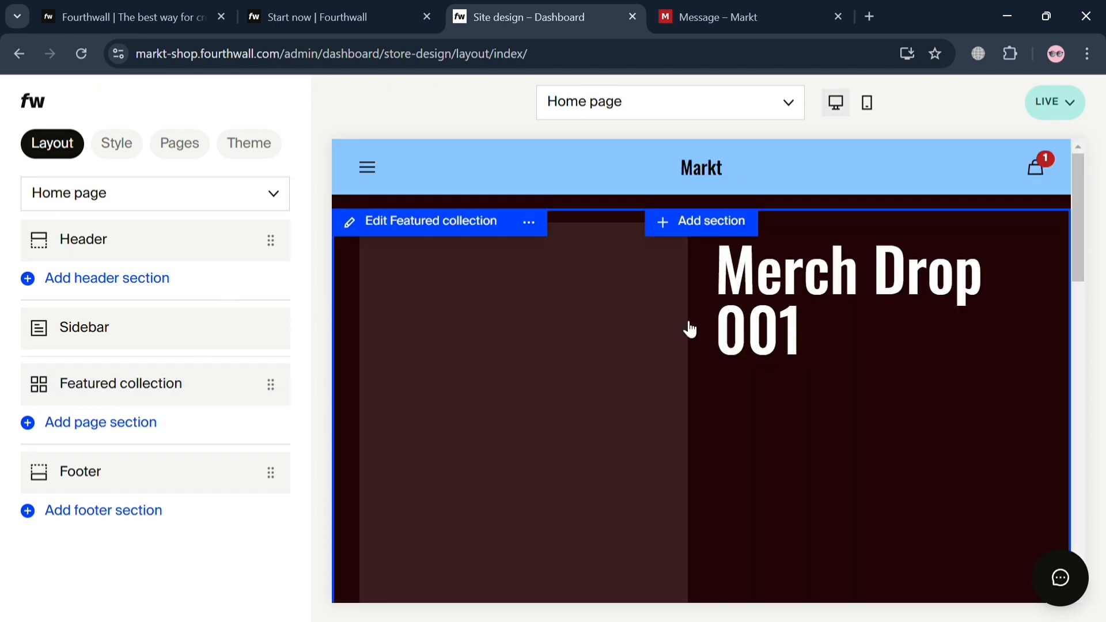
pyautogui.scroll(-10, 622, 346)
pyautogui.scroll(10, 612, 337)
pyautogui.doubleClick(782, 291)
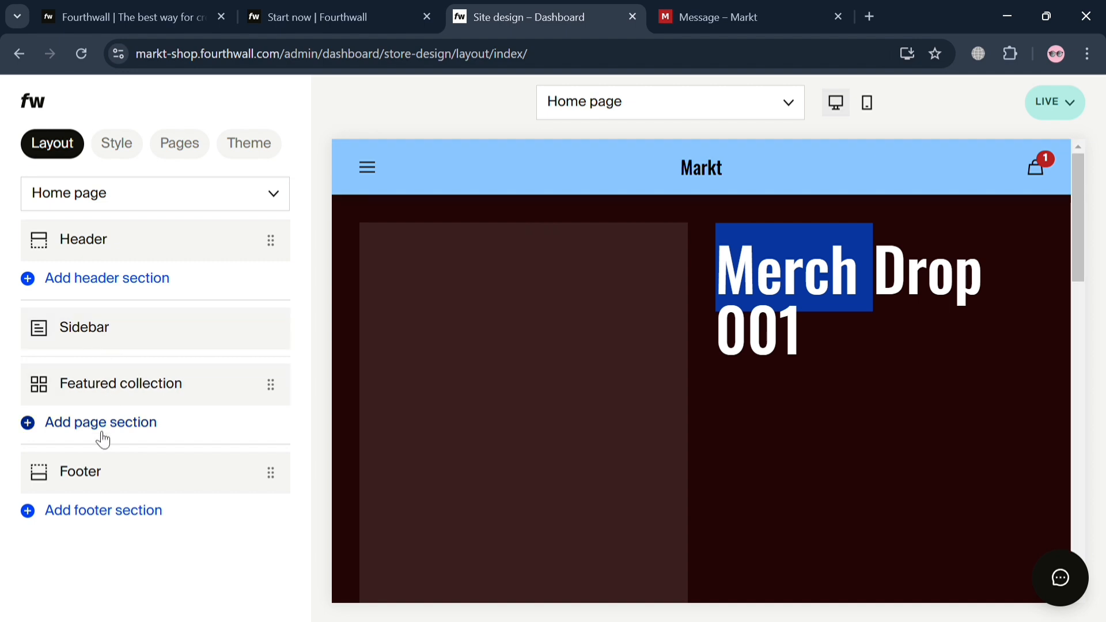
# Step: Review the logo, logo width and favicon options in the site's Logo & identity style settings
pyautogui.click(116, 146)
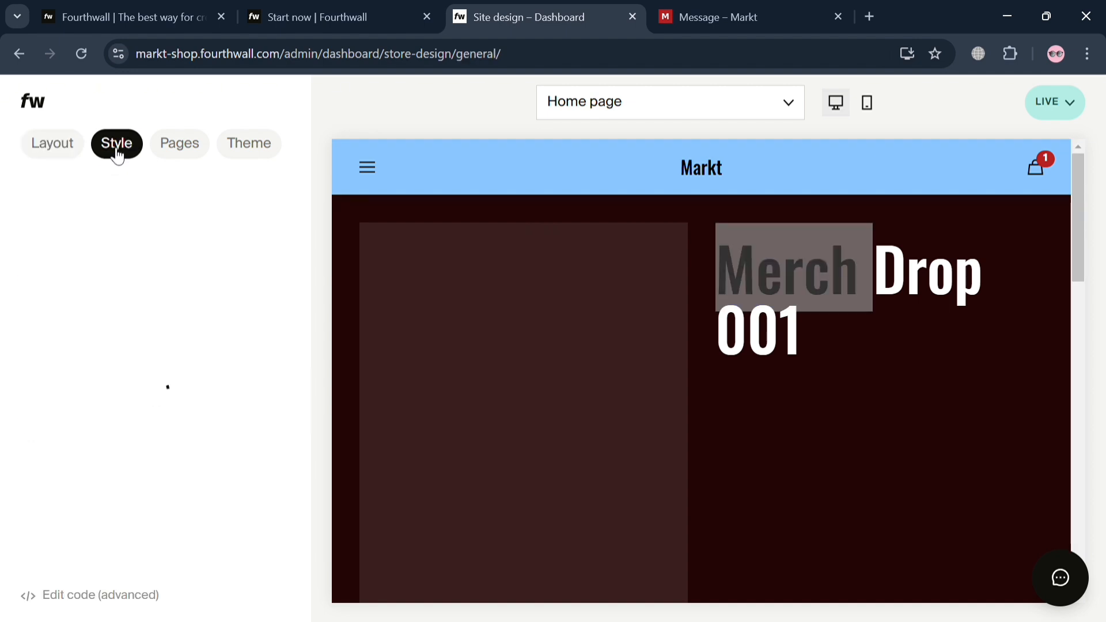
pyautogui.click(187, 221)
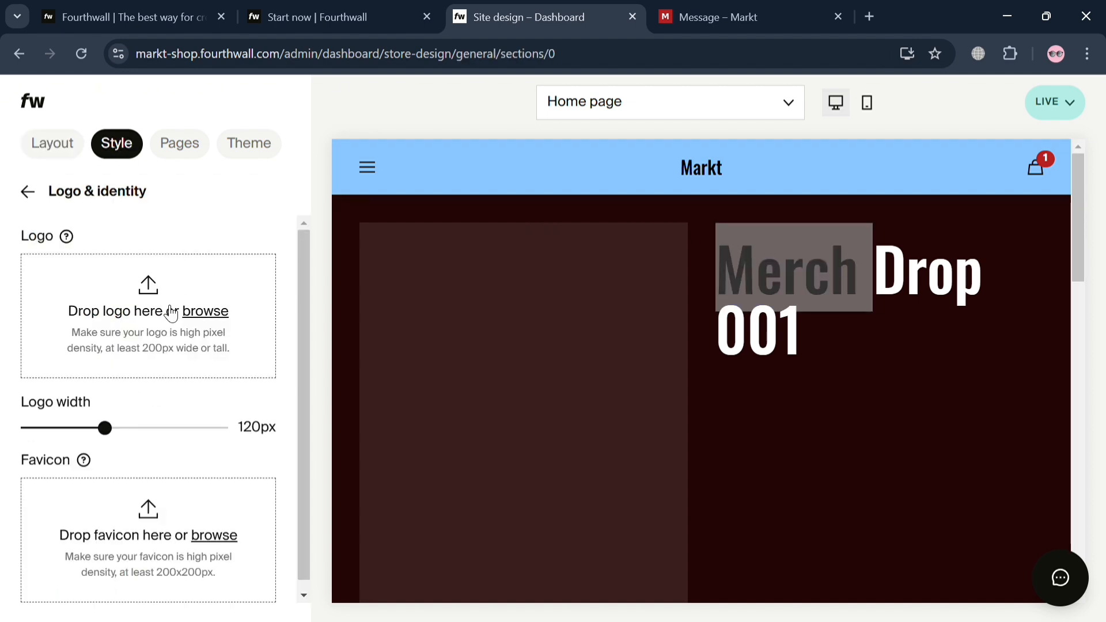
pyautogui.scroll(-1, 173, 403)
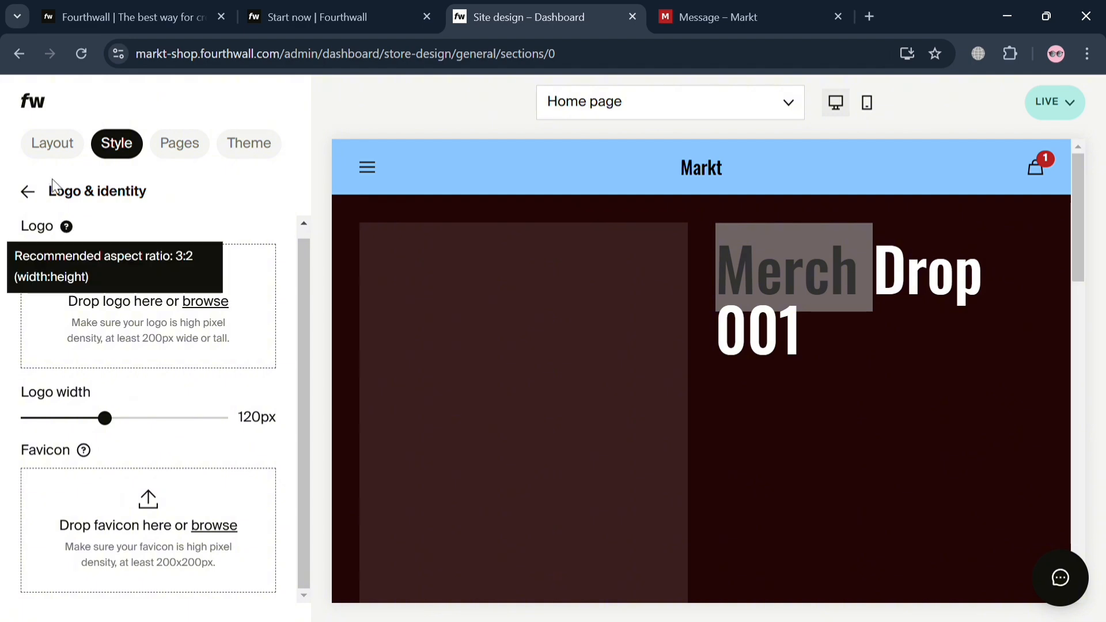
pyautogui.click(27, 191)
# Step: Change the site's Primary color to light blue #39c9e5 in the Colors & appearance settings
pyautogui.click(151, 260)
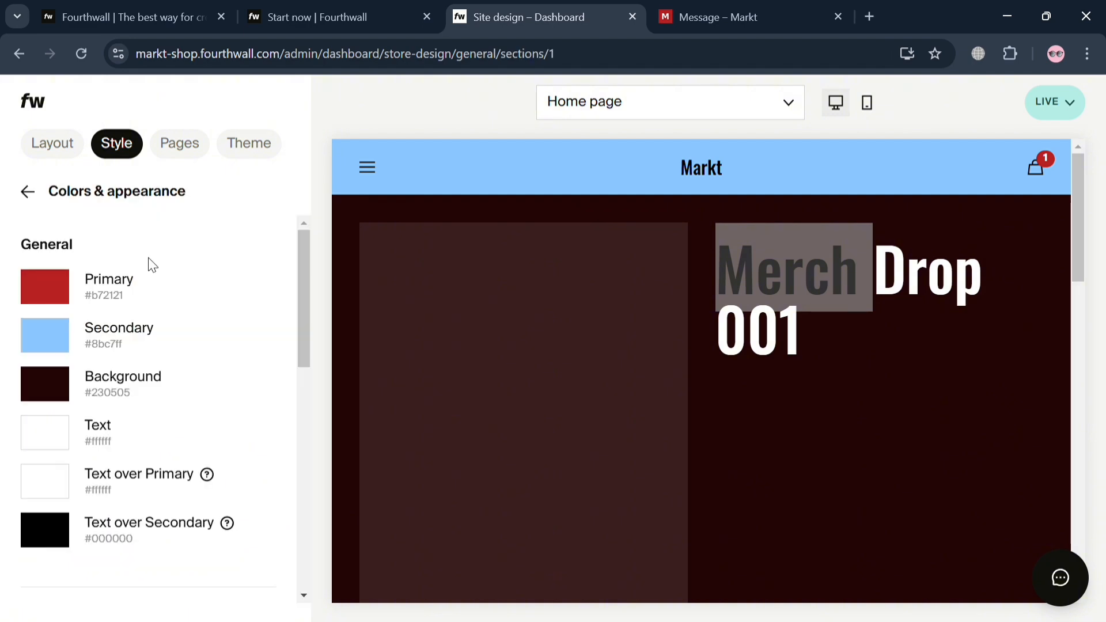
pyautogui.click(46, 297)
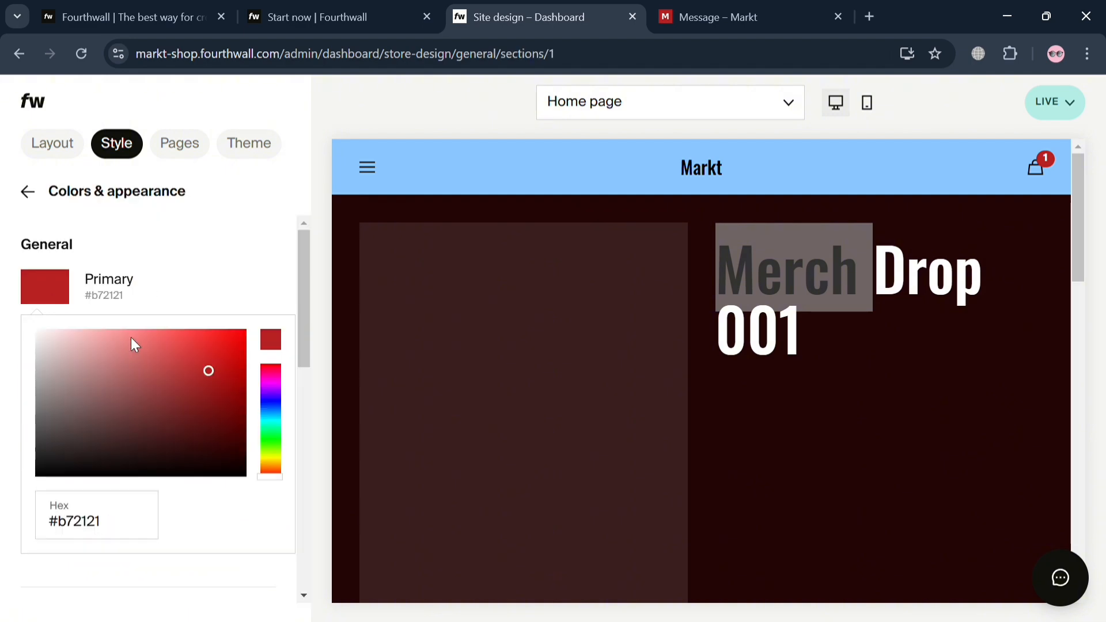
pyautogui.click(272, 403)
pyautogui.click(270, 417)
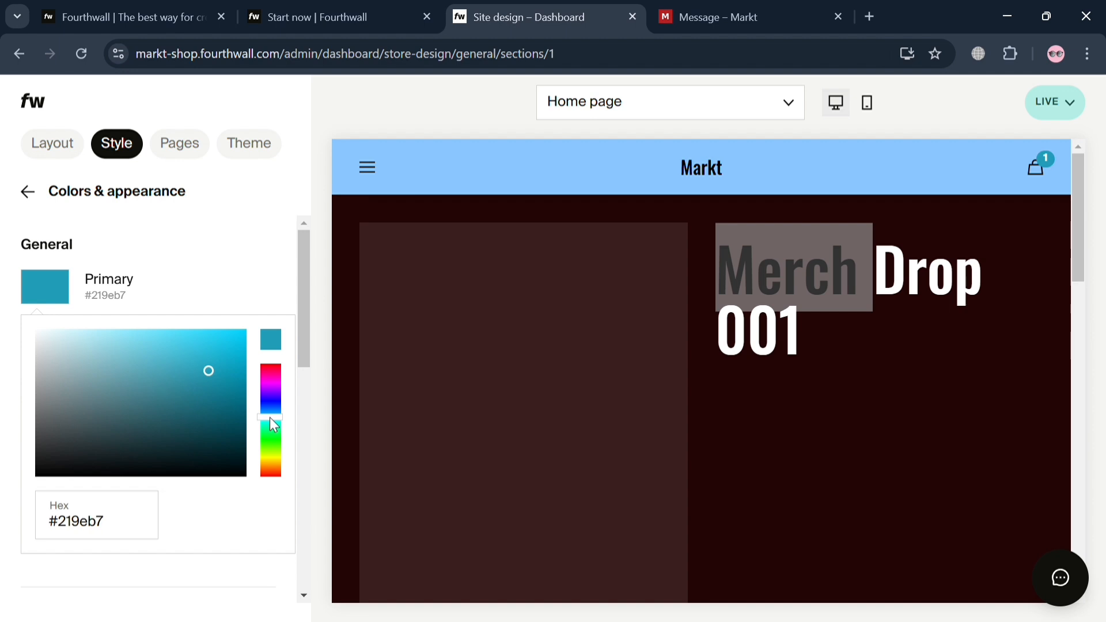
pyautogui.moveTo(207, 354); pyautogui.dragTo(201, 353)
pyautogui.click(187, 267)
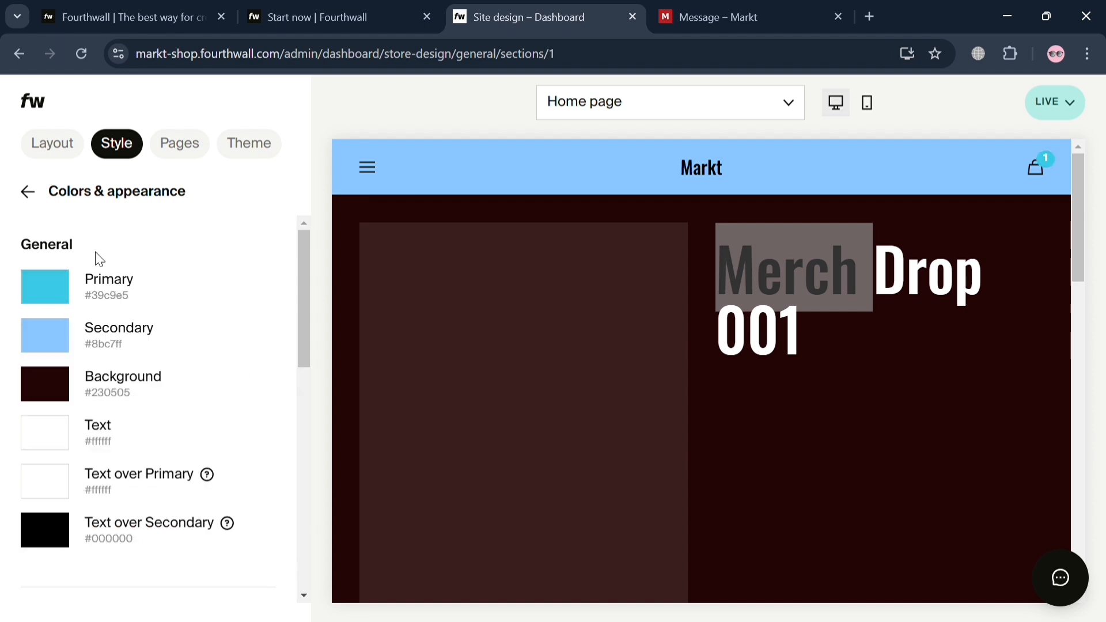
# Step: Change the site's Background color to mint green #5ae6b7 in the Colors & appearance settings
pyautogui.click(60, 389)
pyautogui.moveTo(190, 218); pyautogui.dragTo(171, 161)
pyautogui.click(276, 241)
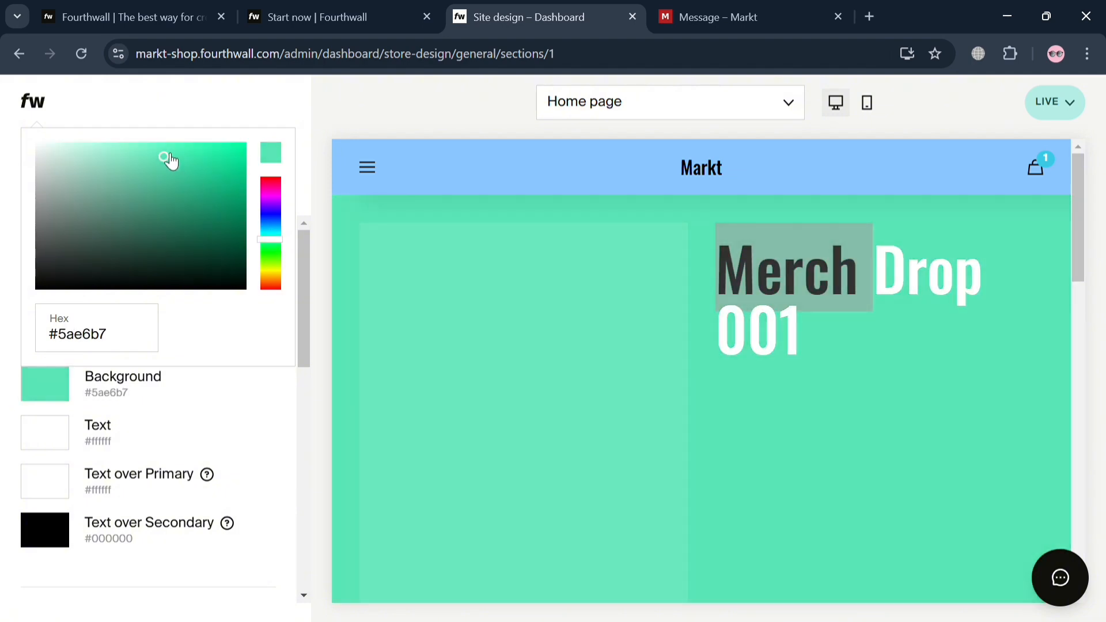
pyautogui.click(276, 401)
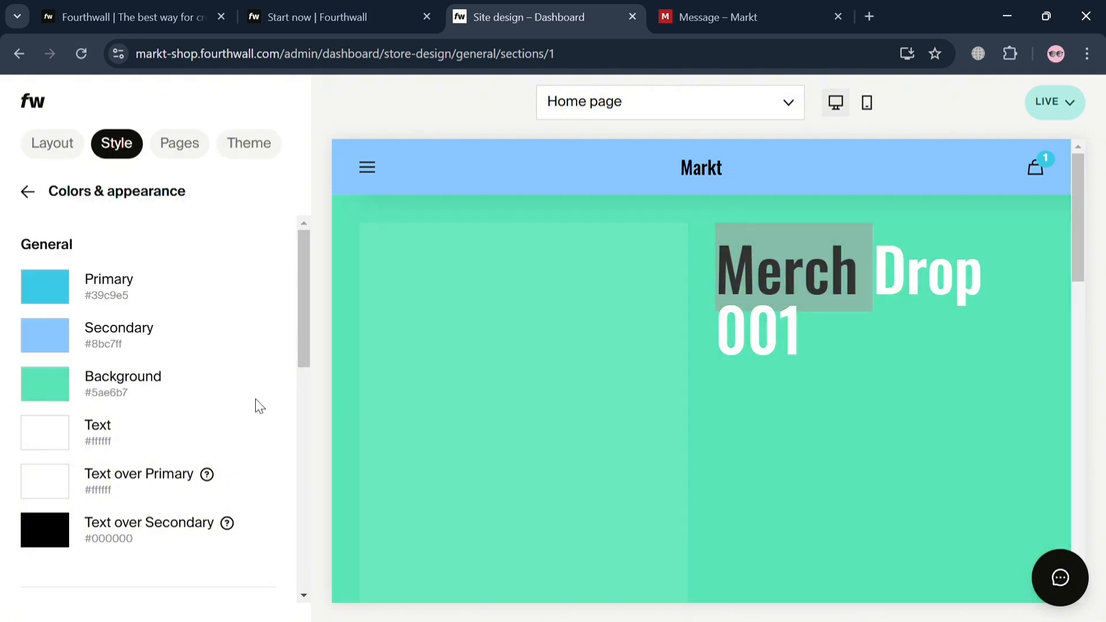
# Step: Look through the site editor's Pages and Theme sections and return to the shop dashboard
pyautogui.click(200, 150)
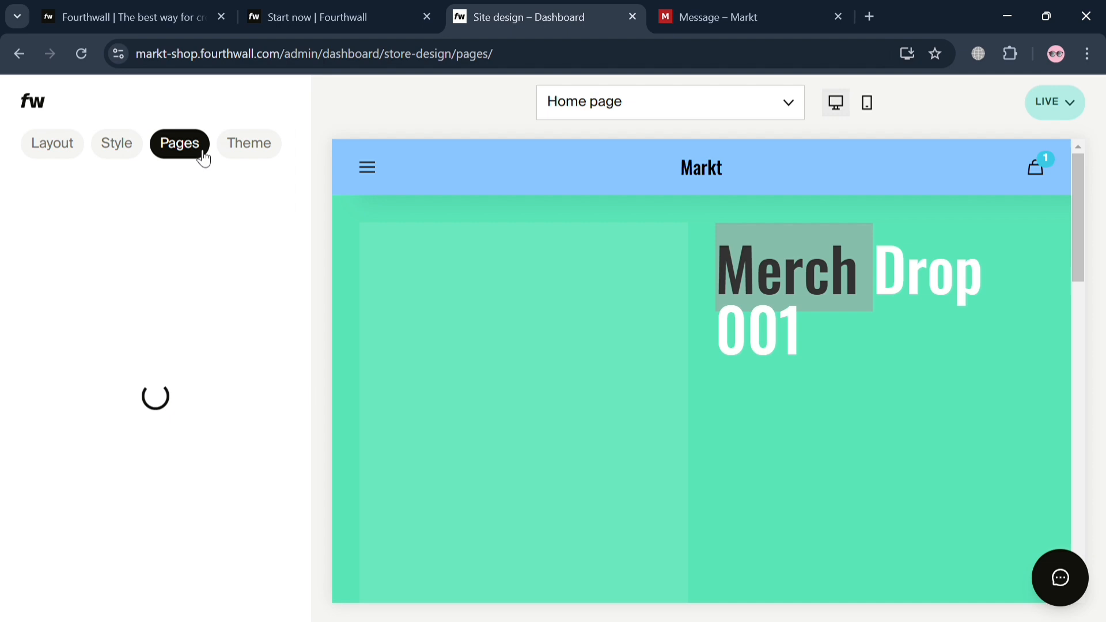
pyautogui.click(241, 151)
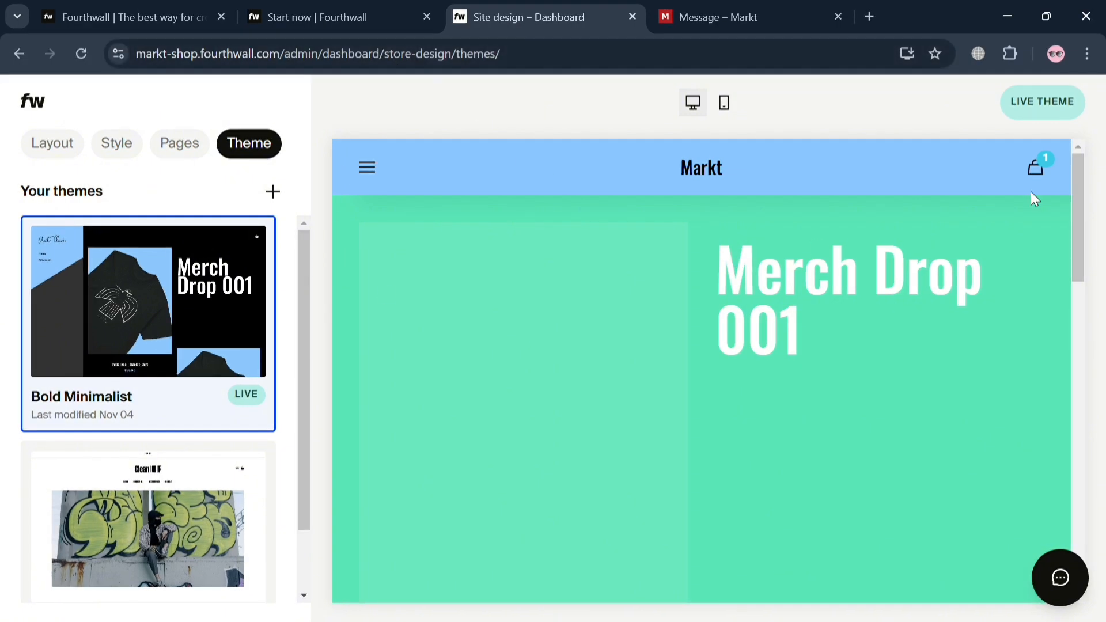
pyautogui.click(42, 104)
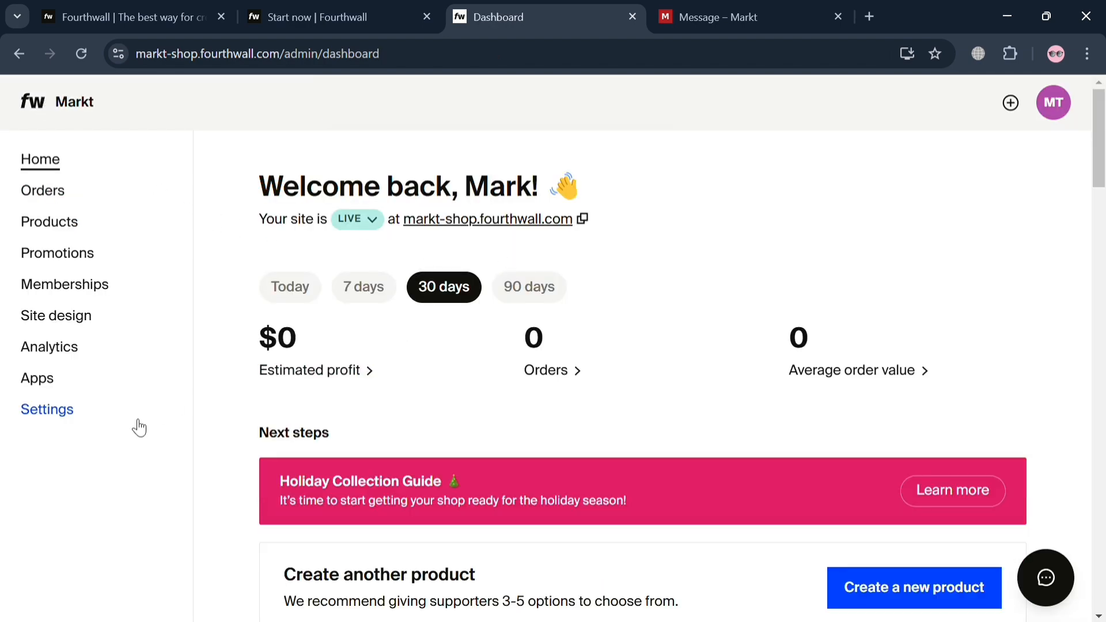
# Step: Review the Checkout site settings for PayPal, buy now pay later, local currencies and abandoned checkout reminders
pyautogui.click(48, 409)
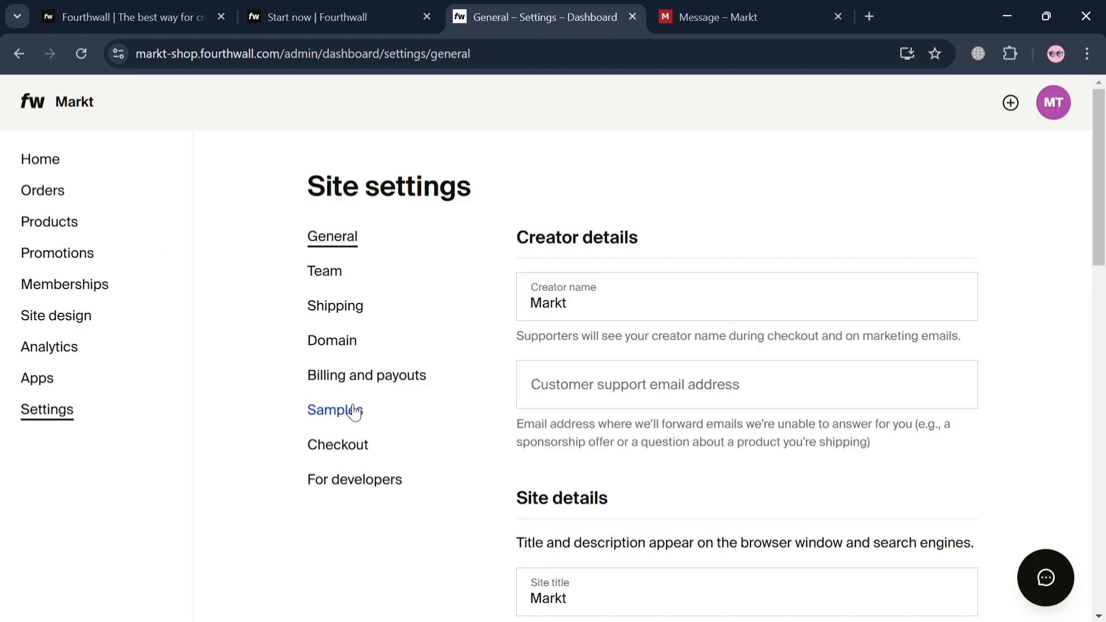
pyautogui.click(338, 450)
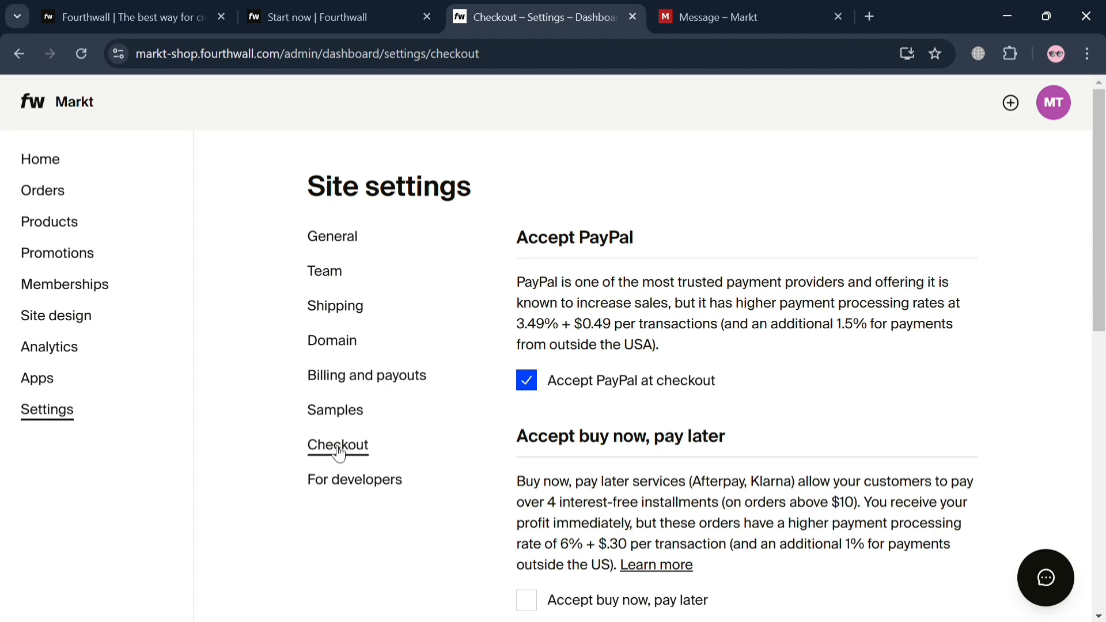
pyautogui.scroll(-5, 622, 320)
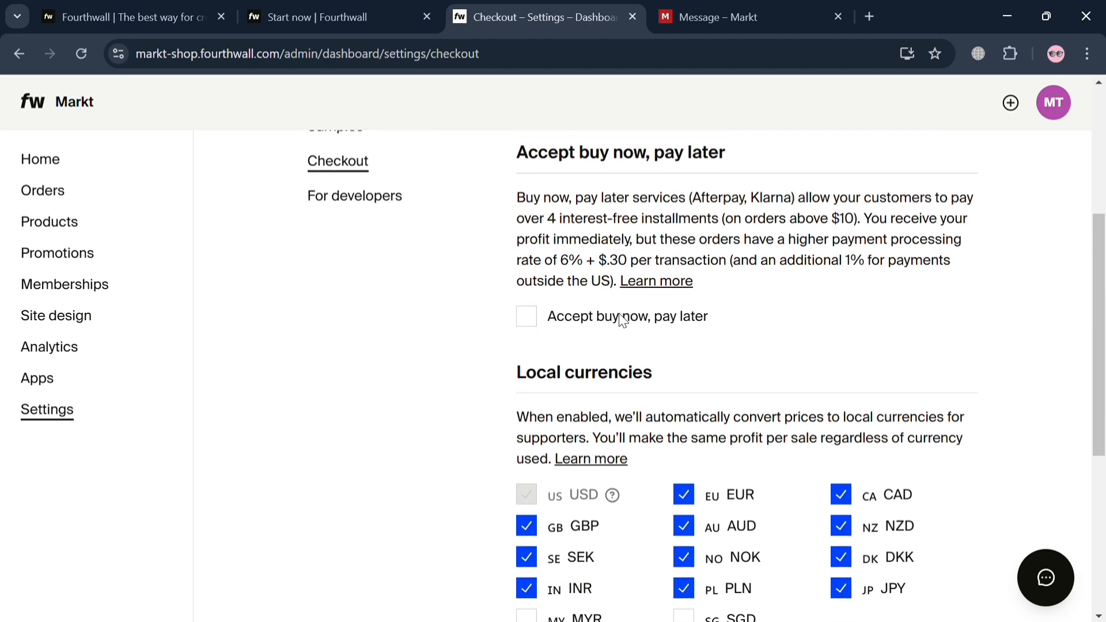
pyautogui.scroll(5, 622, 321)
pyautogui.scroll(-6, 766, 279)
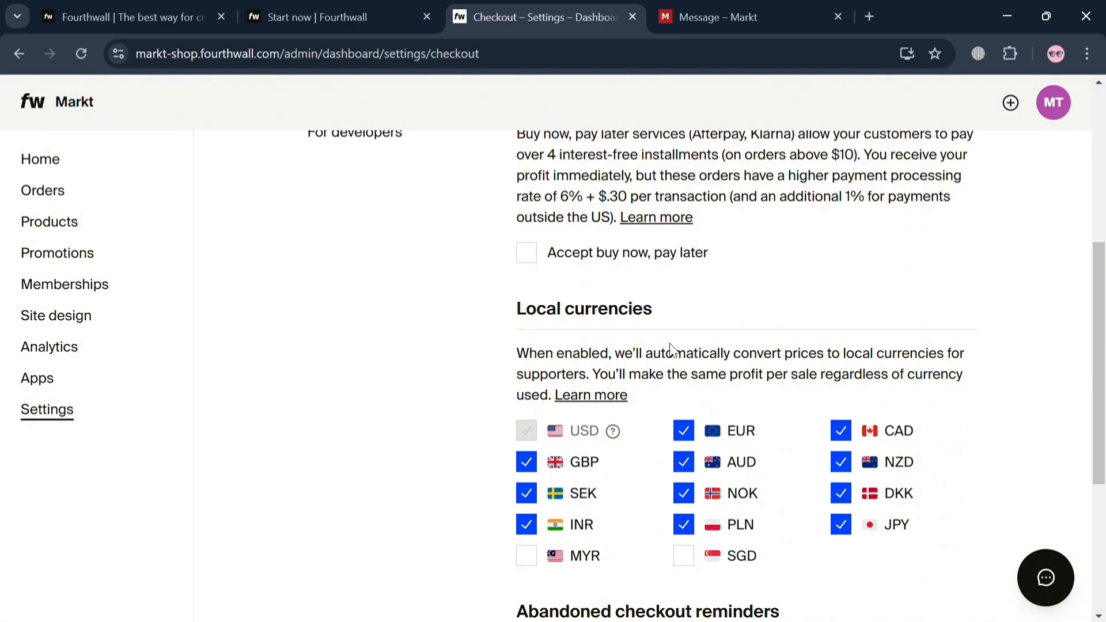
pyautogui.scroll(-5, 672, 349)
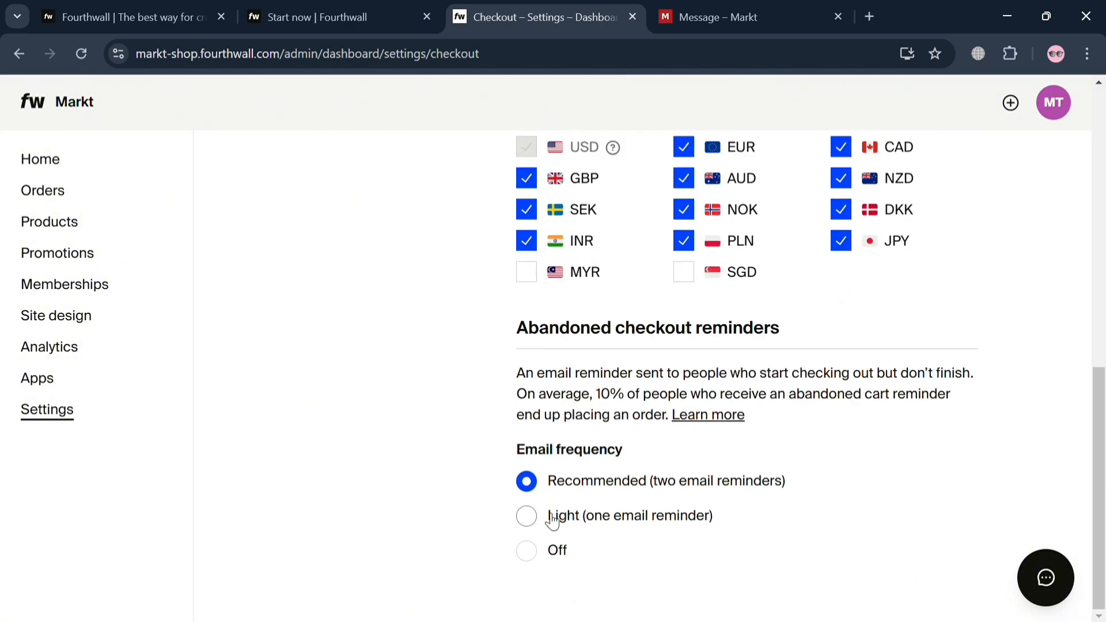
pyautogui.scroll(11, 562, 521)
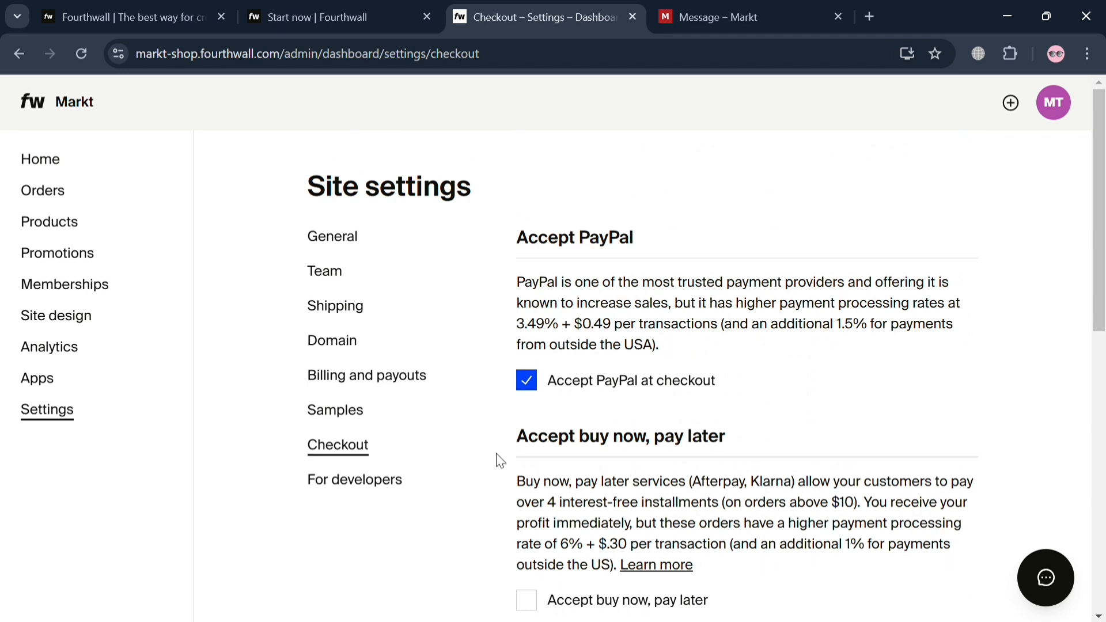
# Step: Review the Billing and payouts settings, open the Stripe payout setup and return to Fourthwall without filling it in
pyautogui.click(395, 377)
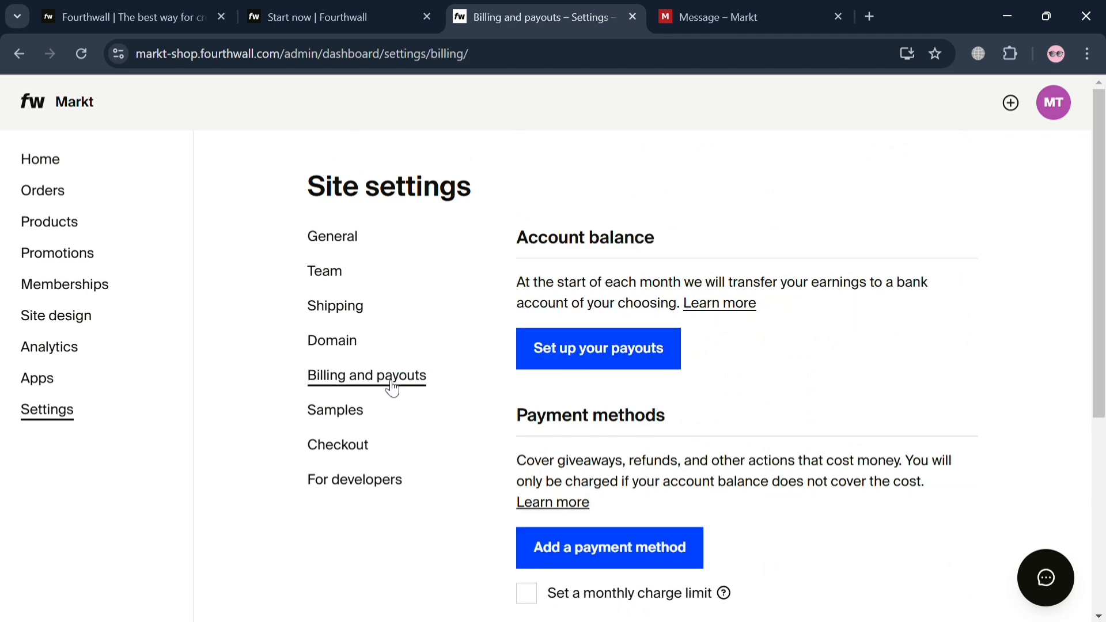
pyautogui.scroll(-1, 614, 311)
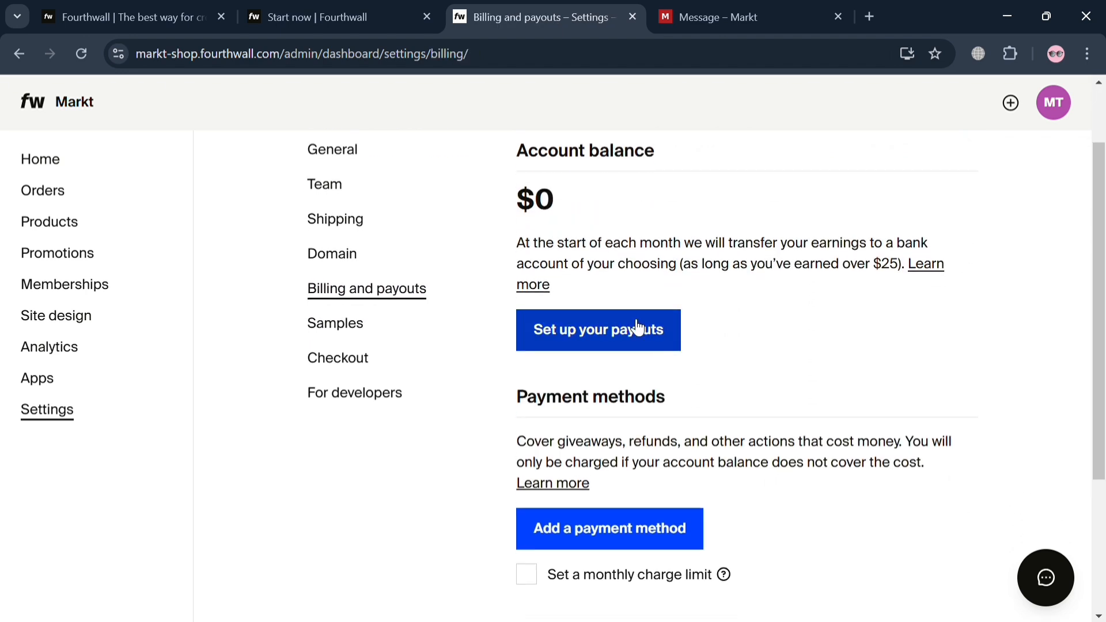
pyautogui.click(617, 341)
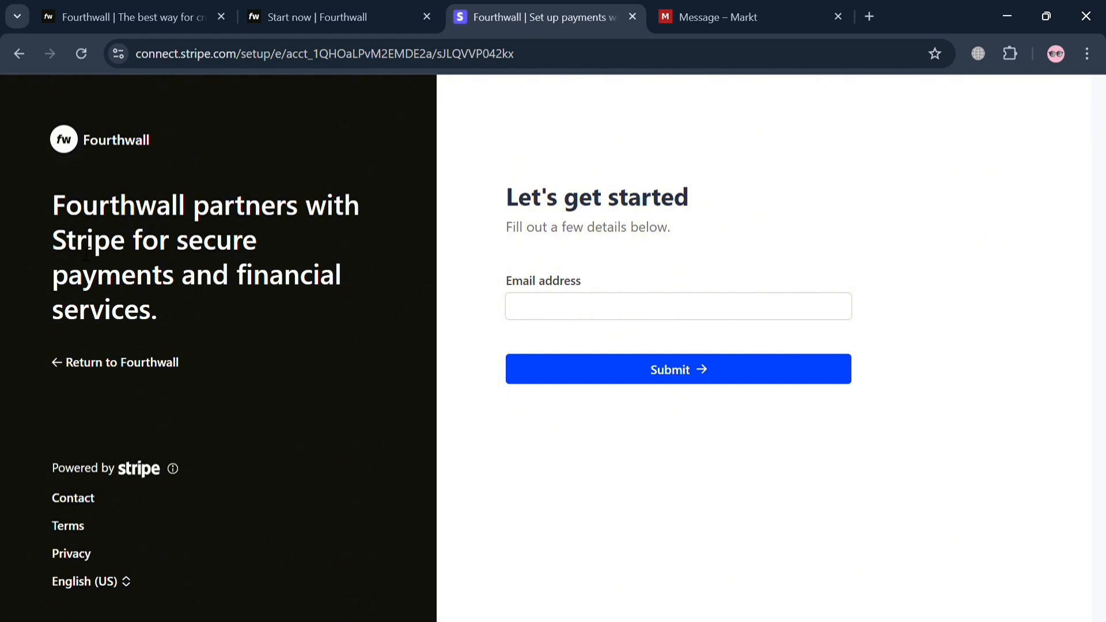
pyautogui.click(86, 378)
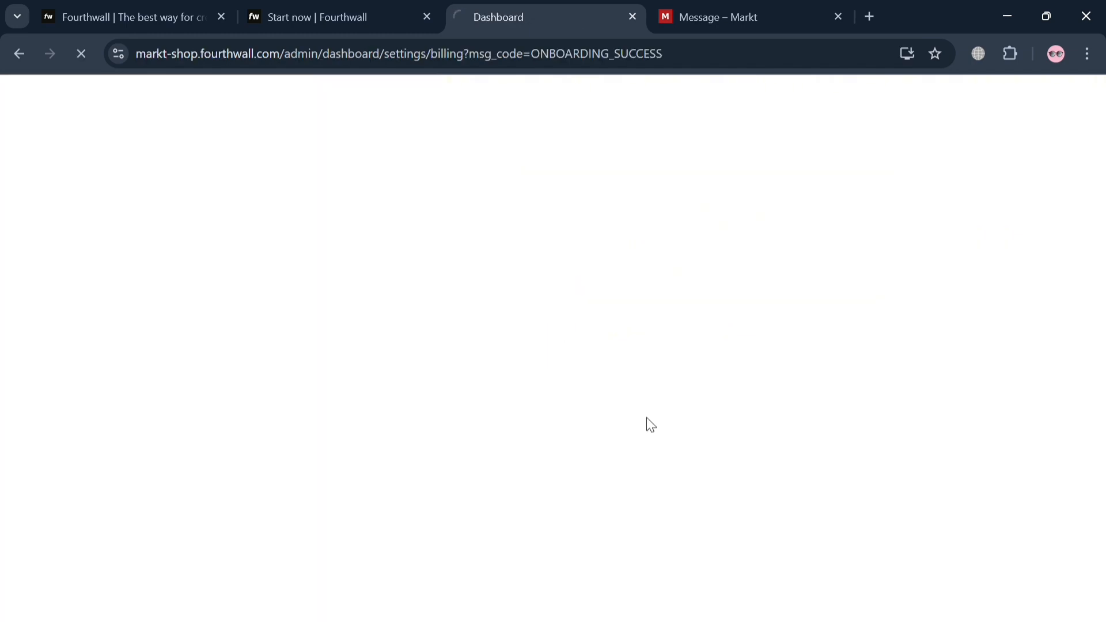